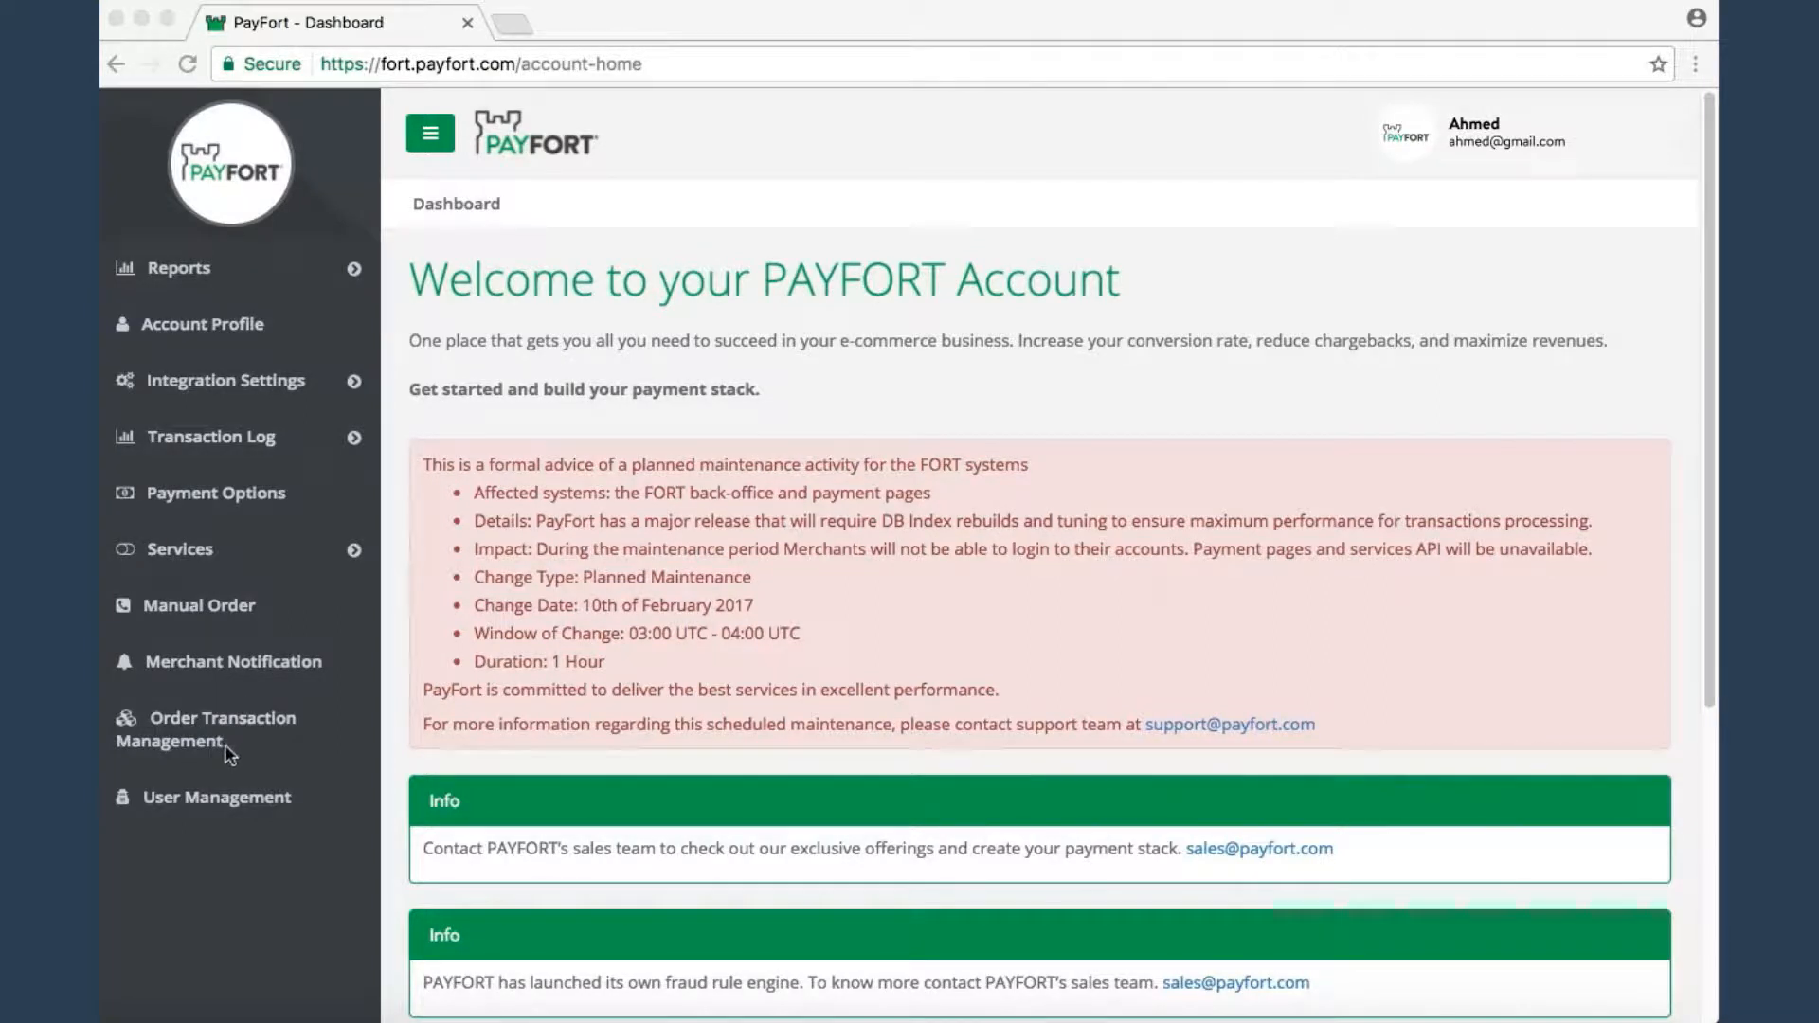
Enable merchant notifications for refund, capture and purchase transactions, leaving authorization off, and save the changes.
left_click(250, 669)
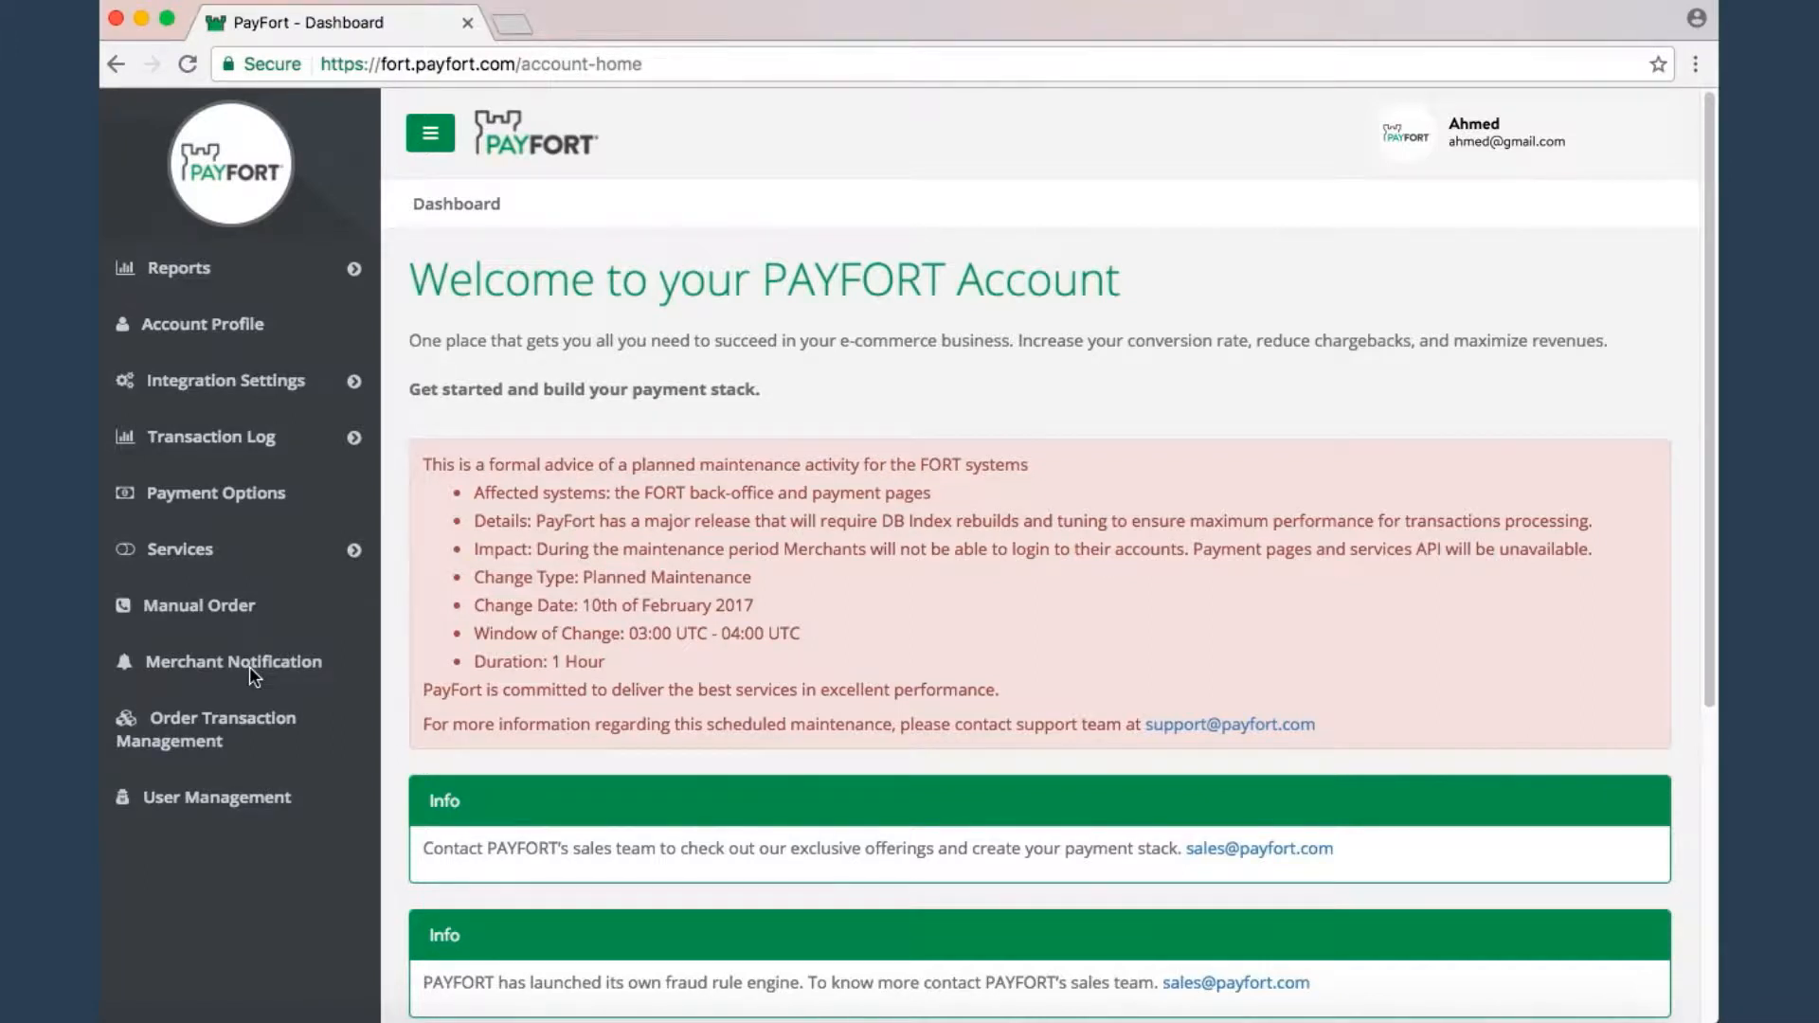
left_click(250, 668)
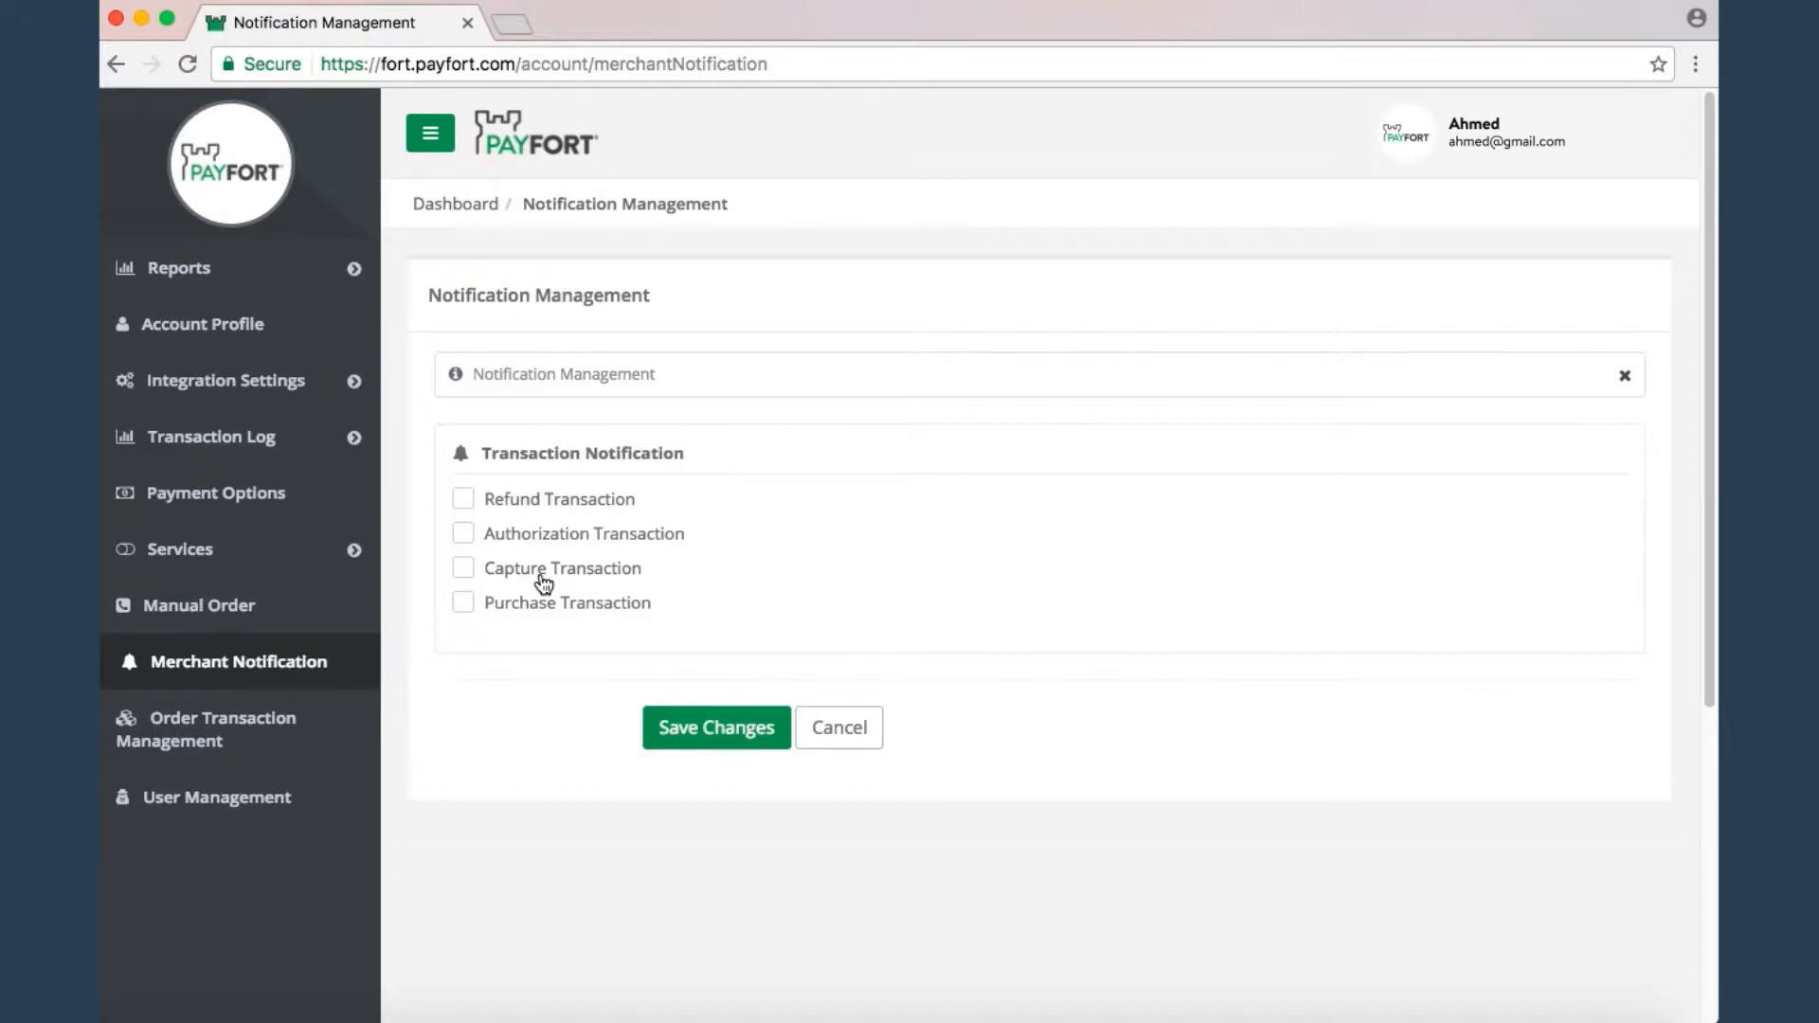
left_click(464, 503)
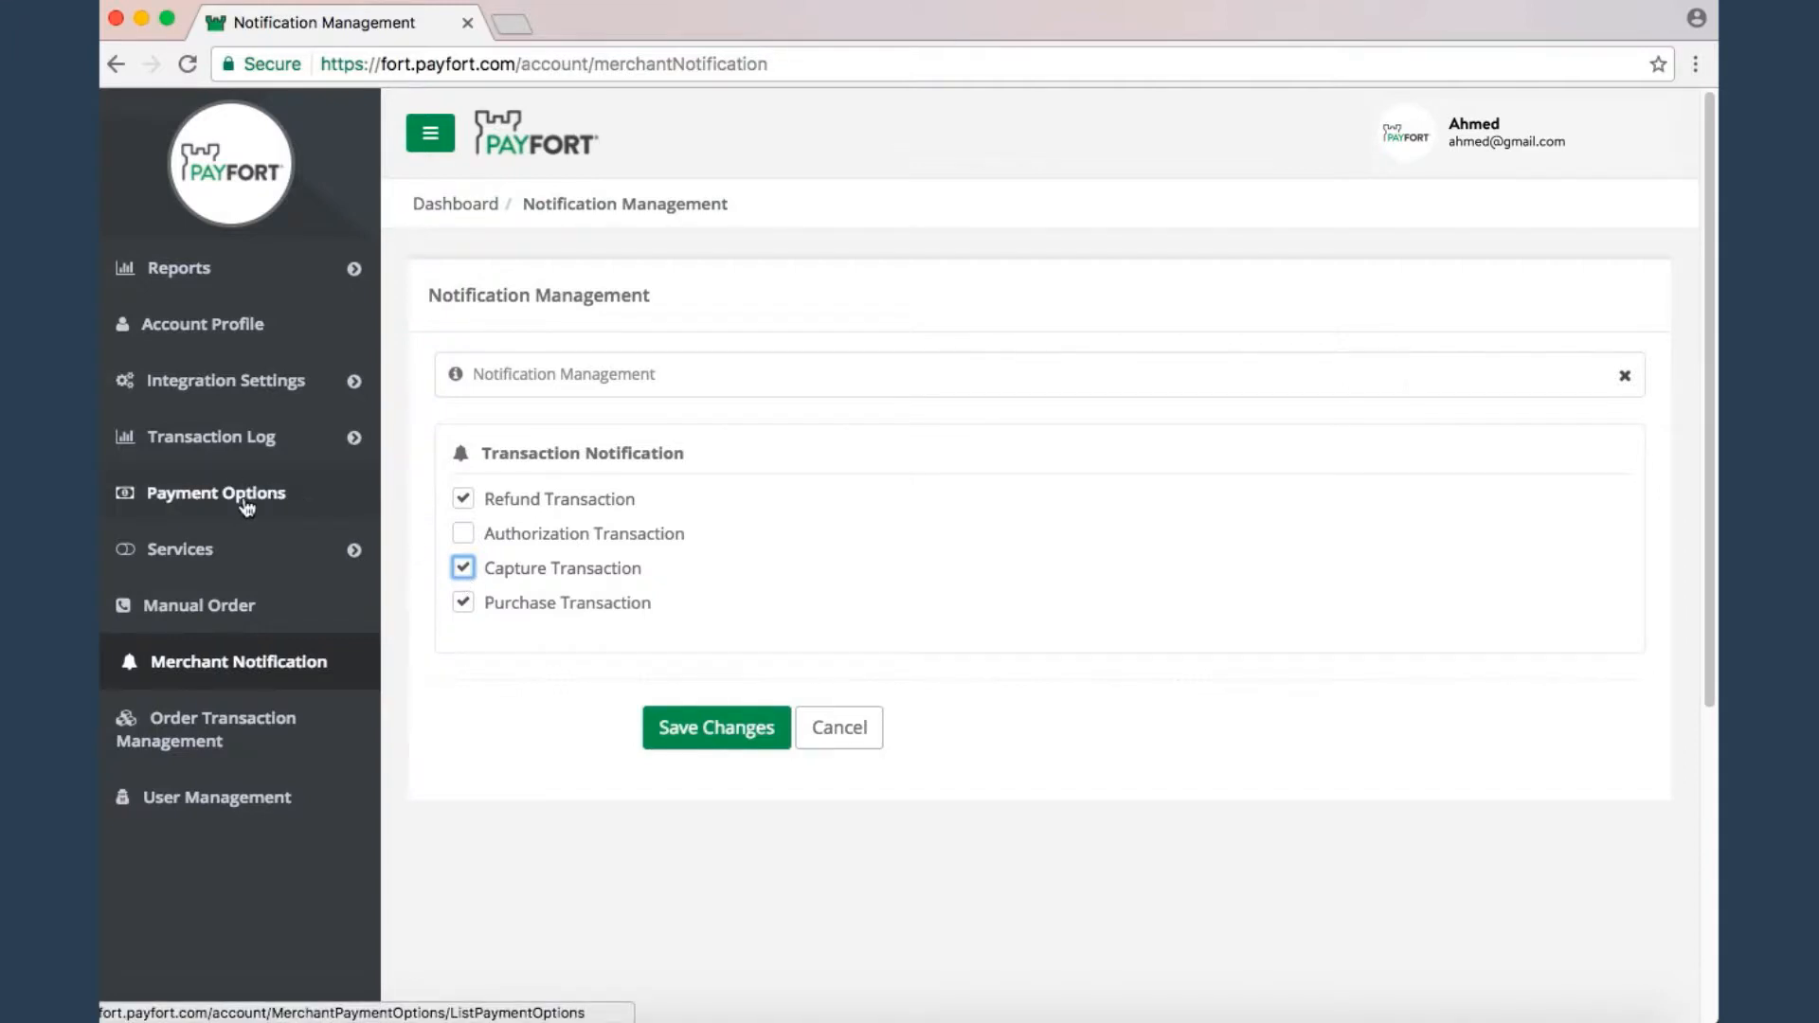
left_click(686, 727)
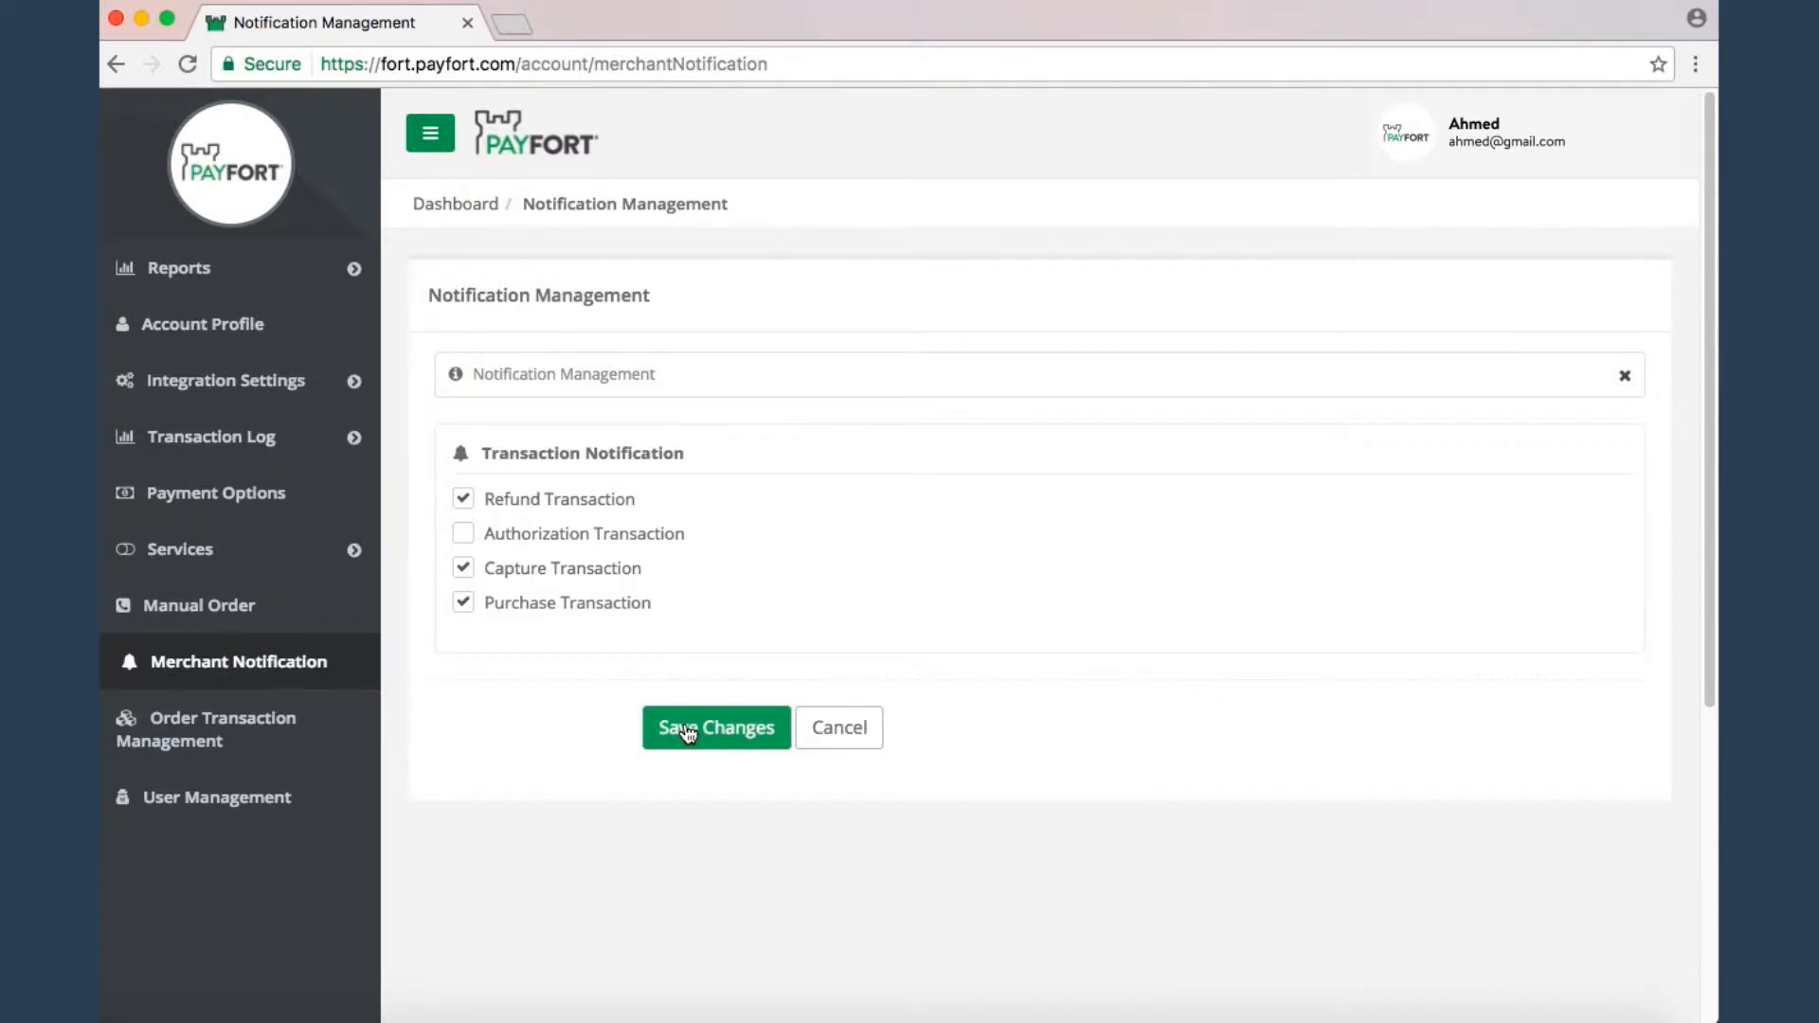
Search the orders in Order Transaction Management with the start date set to 1 August 2016.
left_click(254, 736)
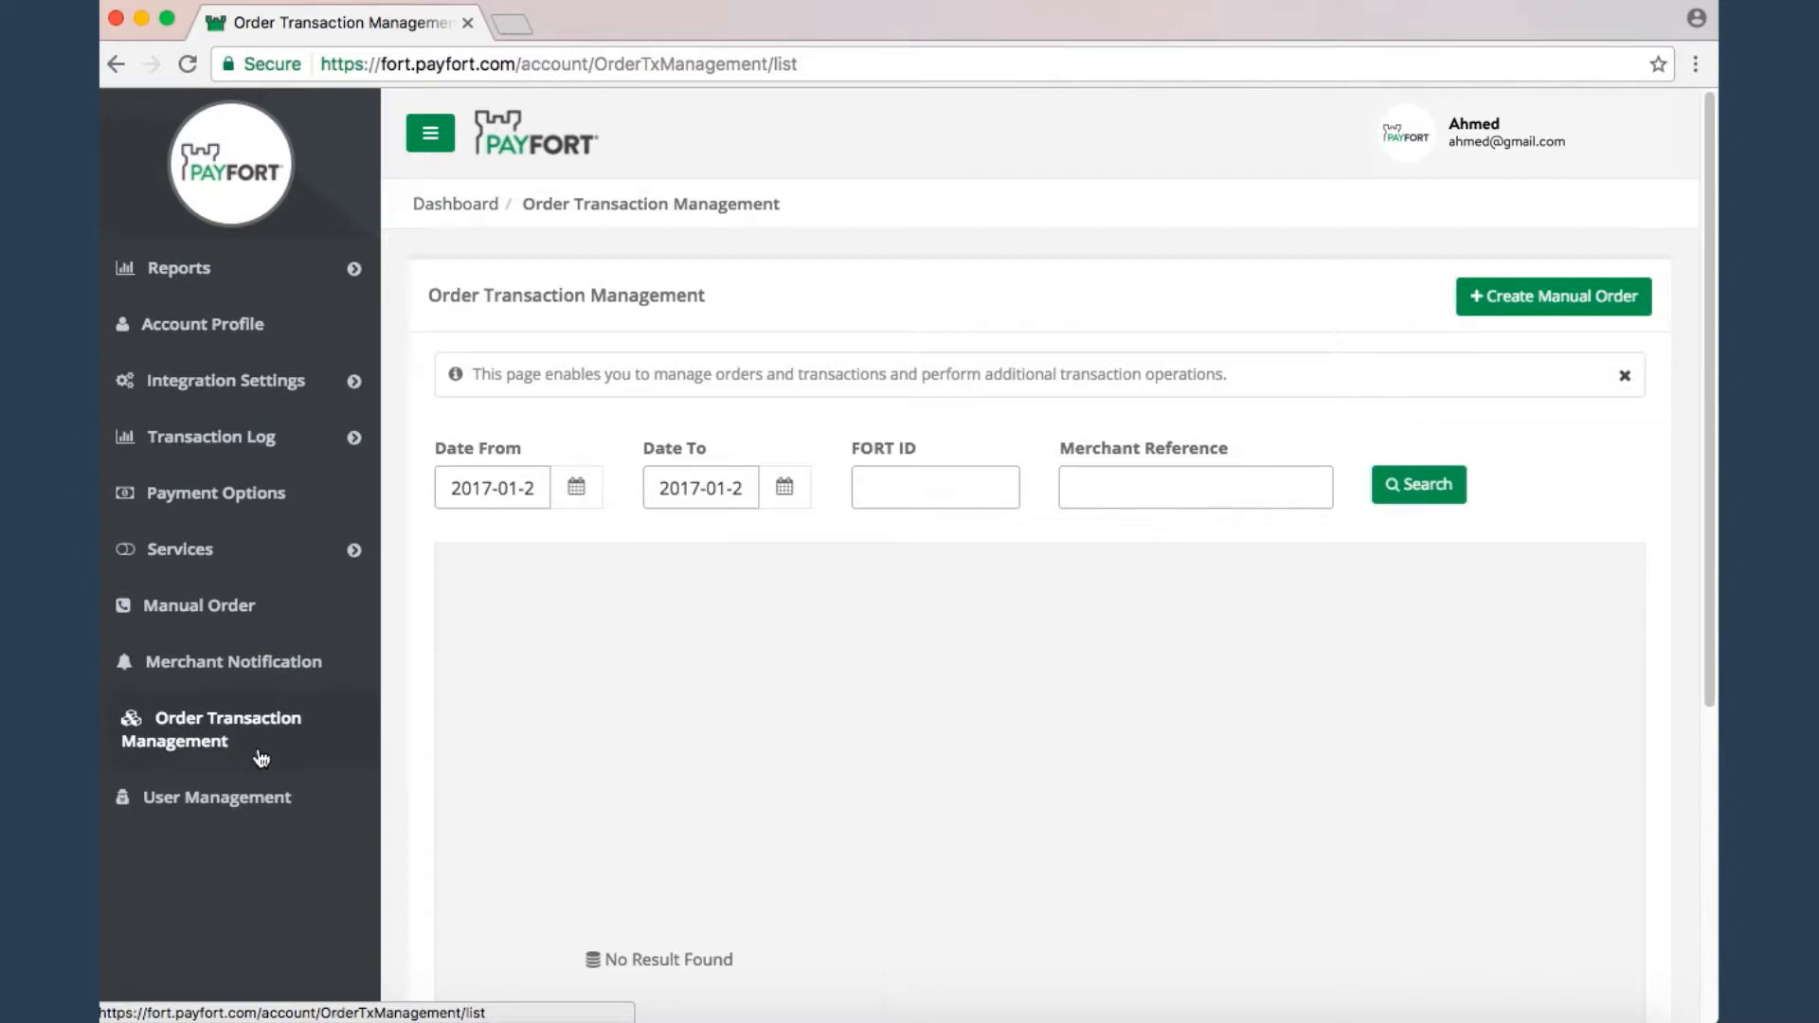
left_click(577, 489)
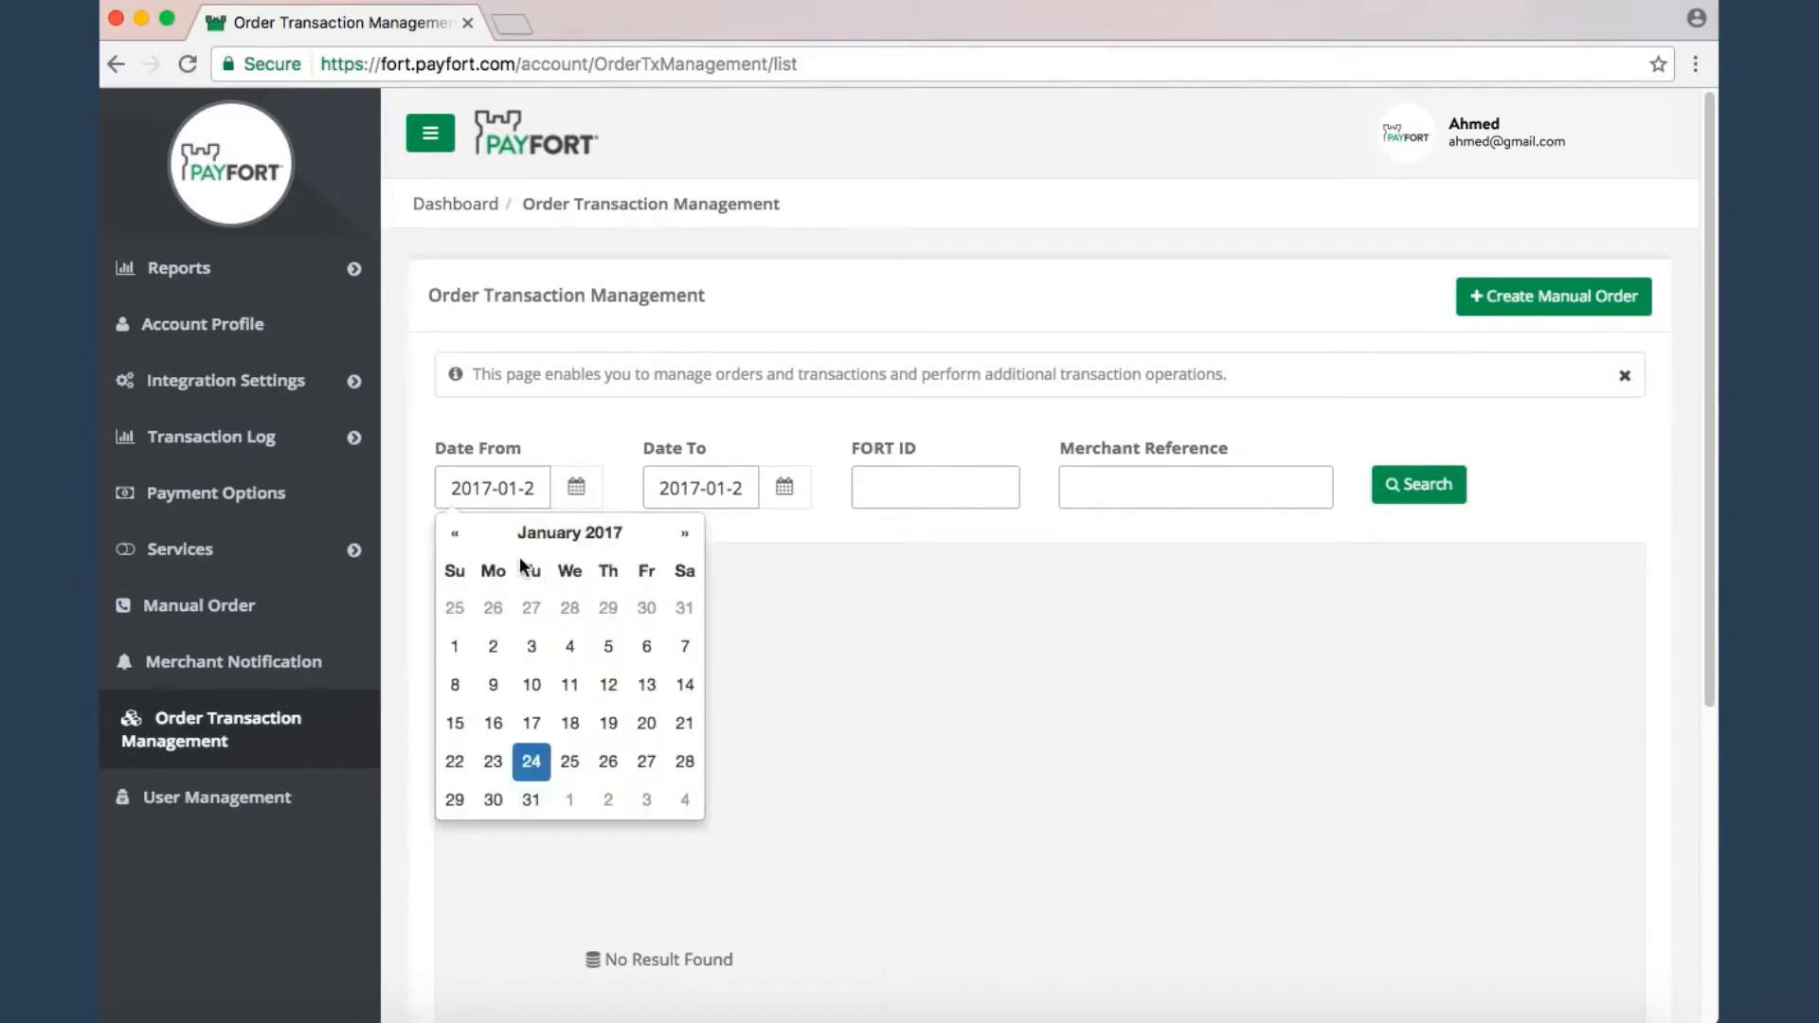
left_click(455, 545)
left_click(455, 545)
left_click(455, 542)
left_click(455, 542)
left_click(455, 542)
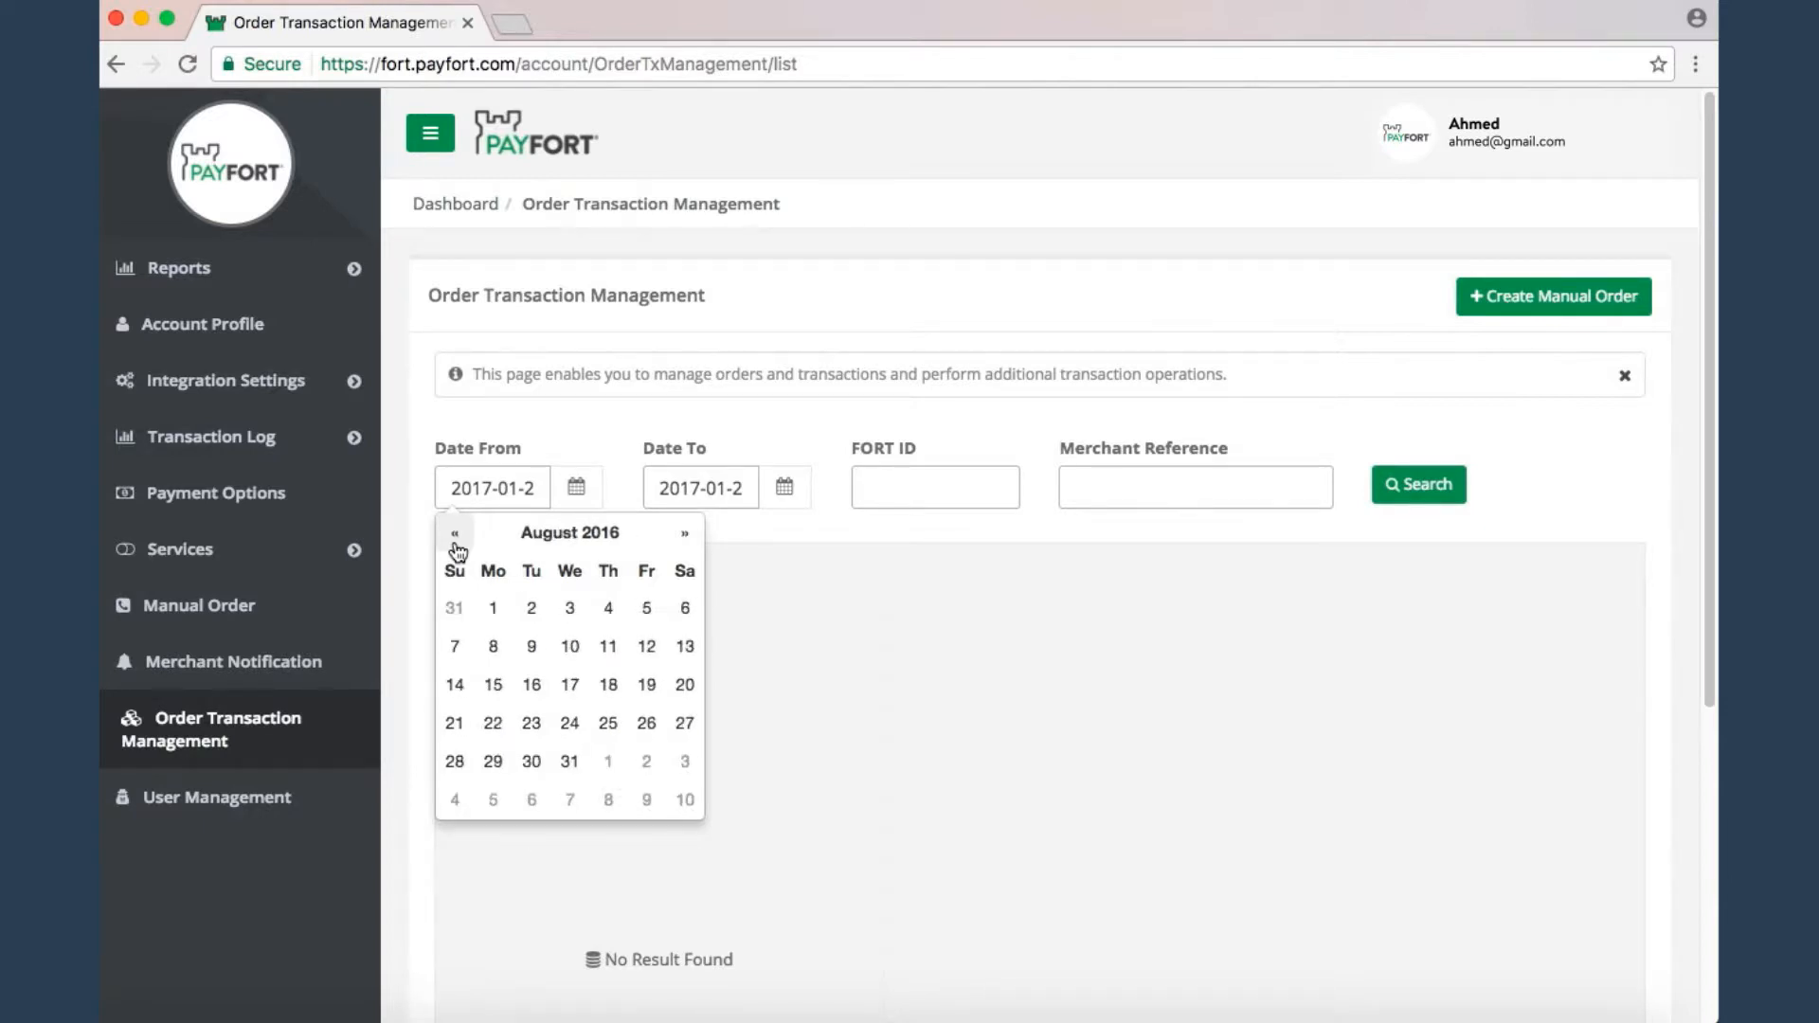
left_click(493, 609)
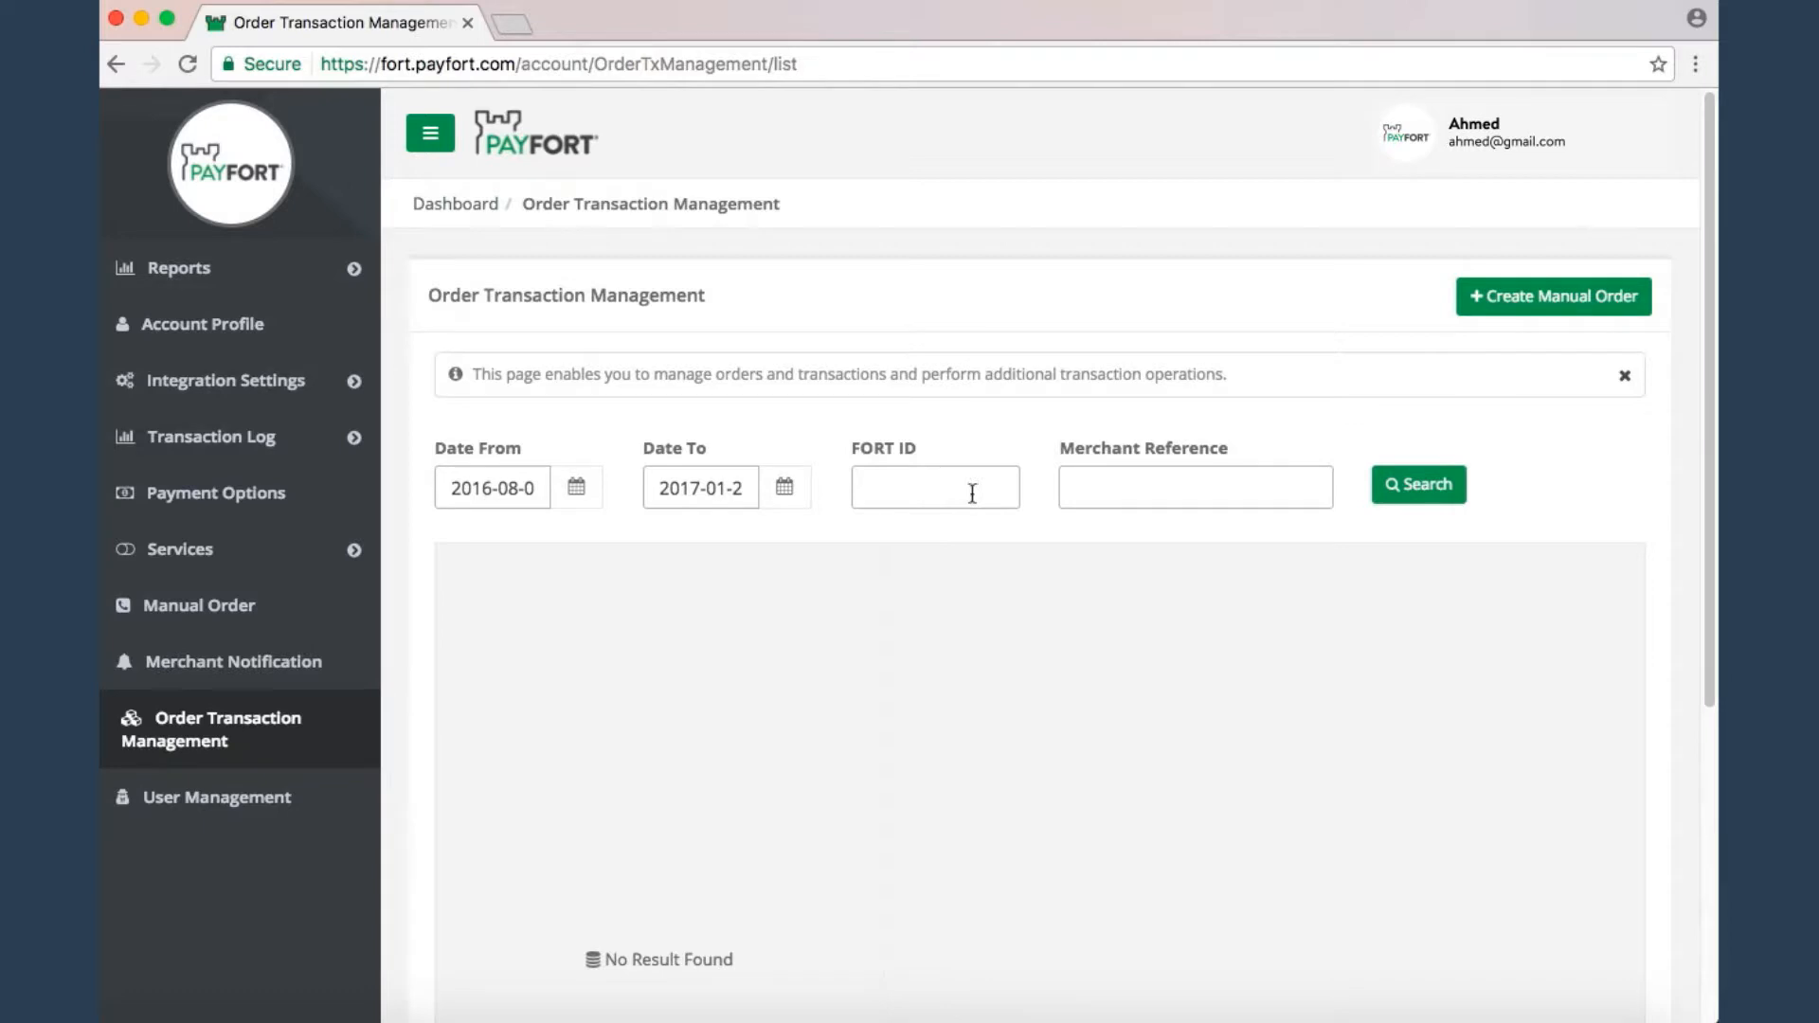
left_click(1196, 488)
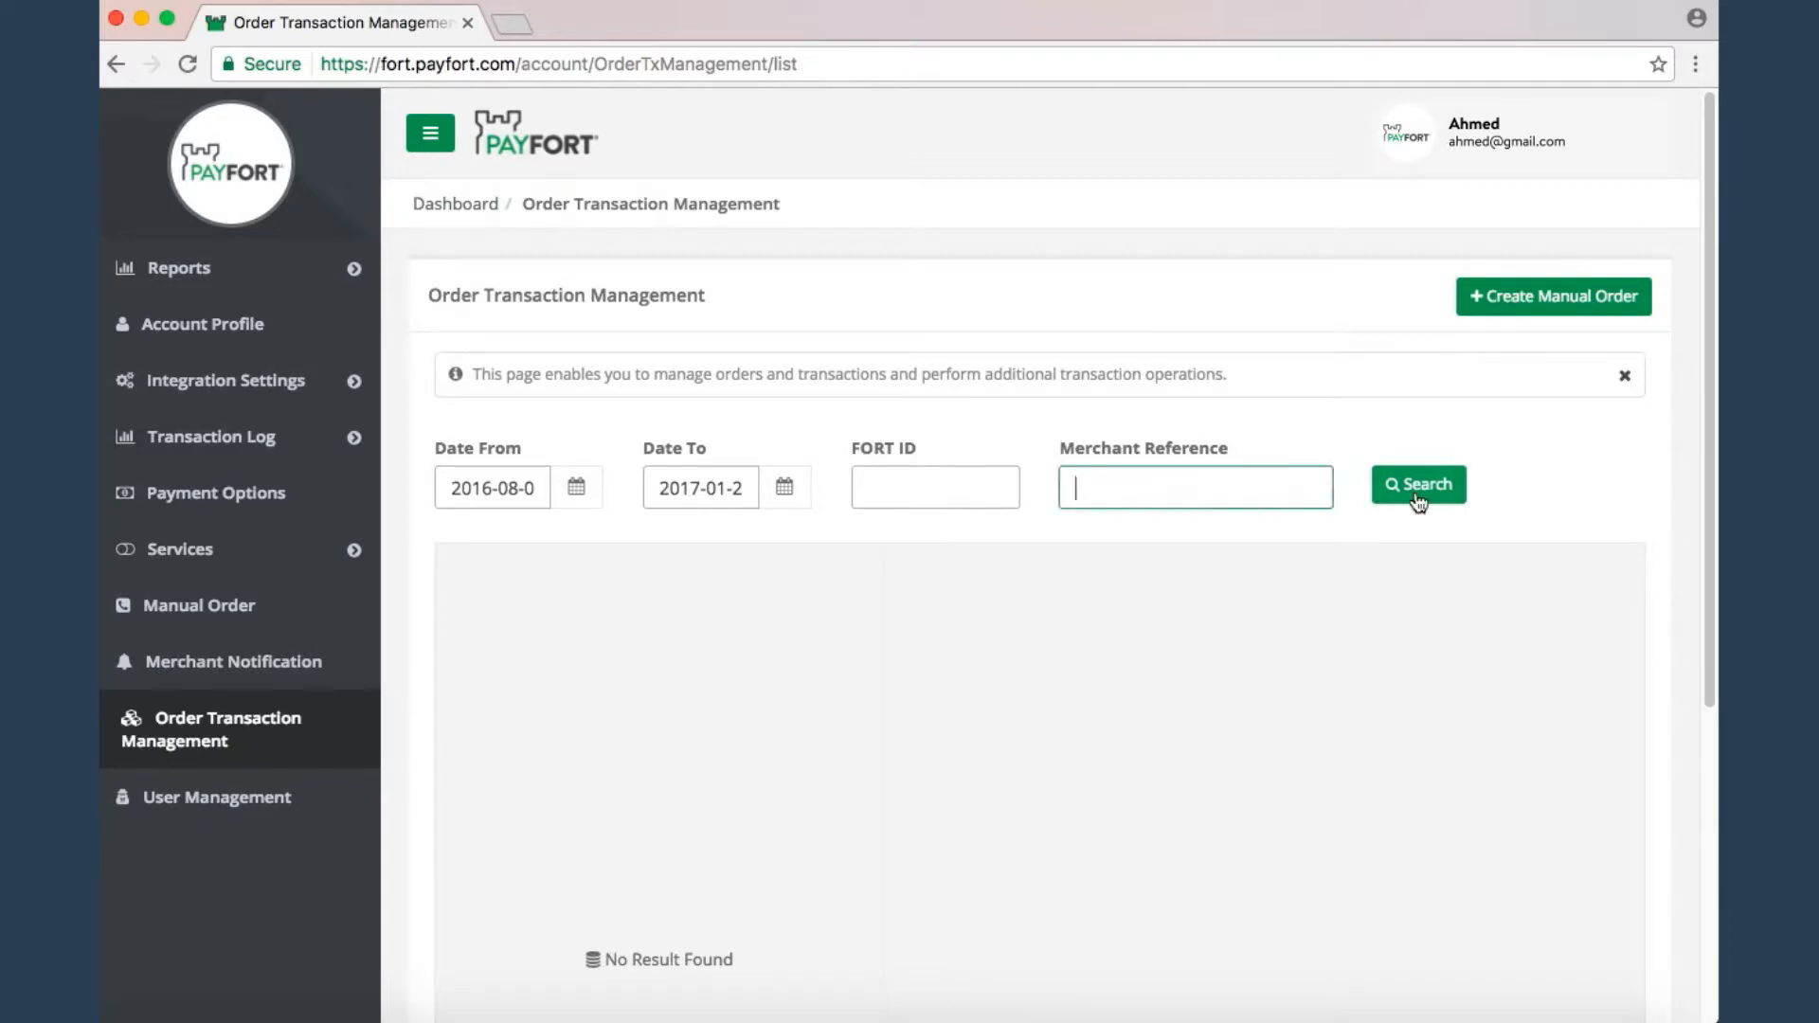
left_click(1414, 491)
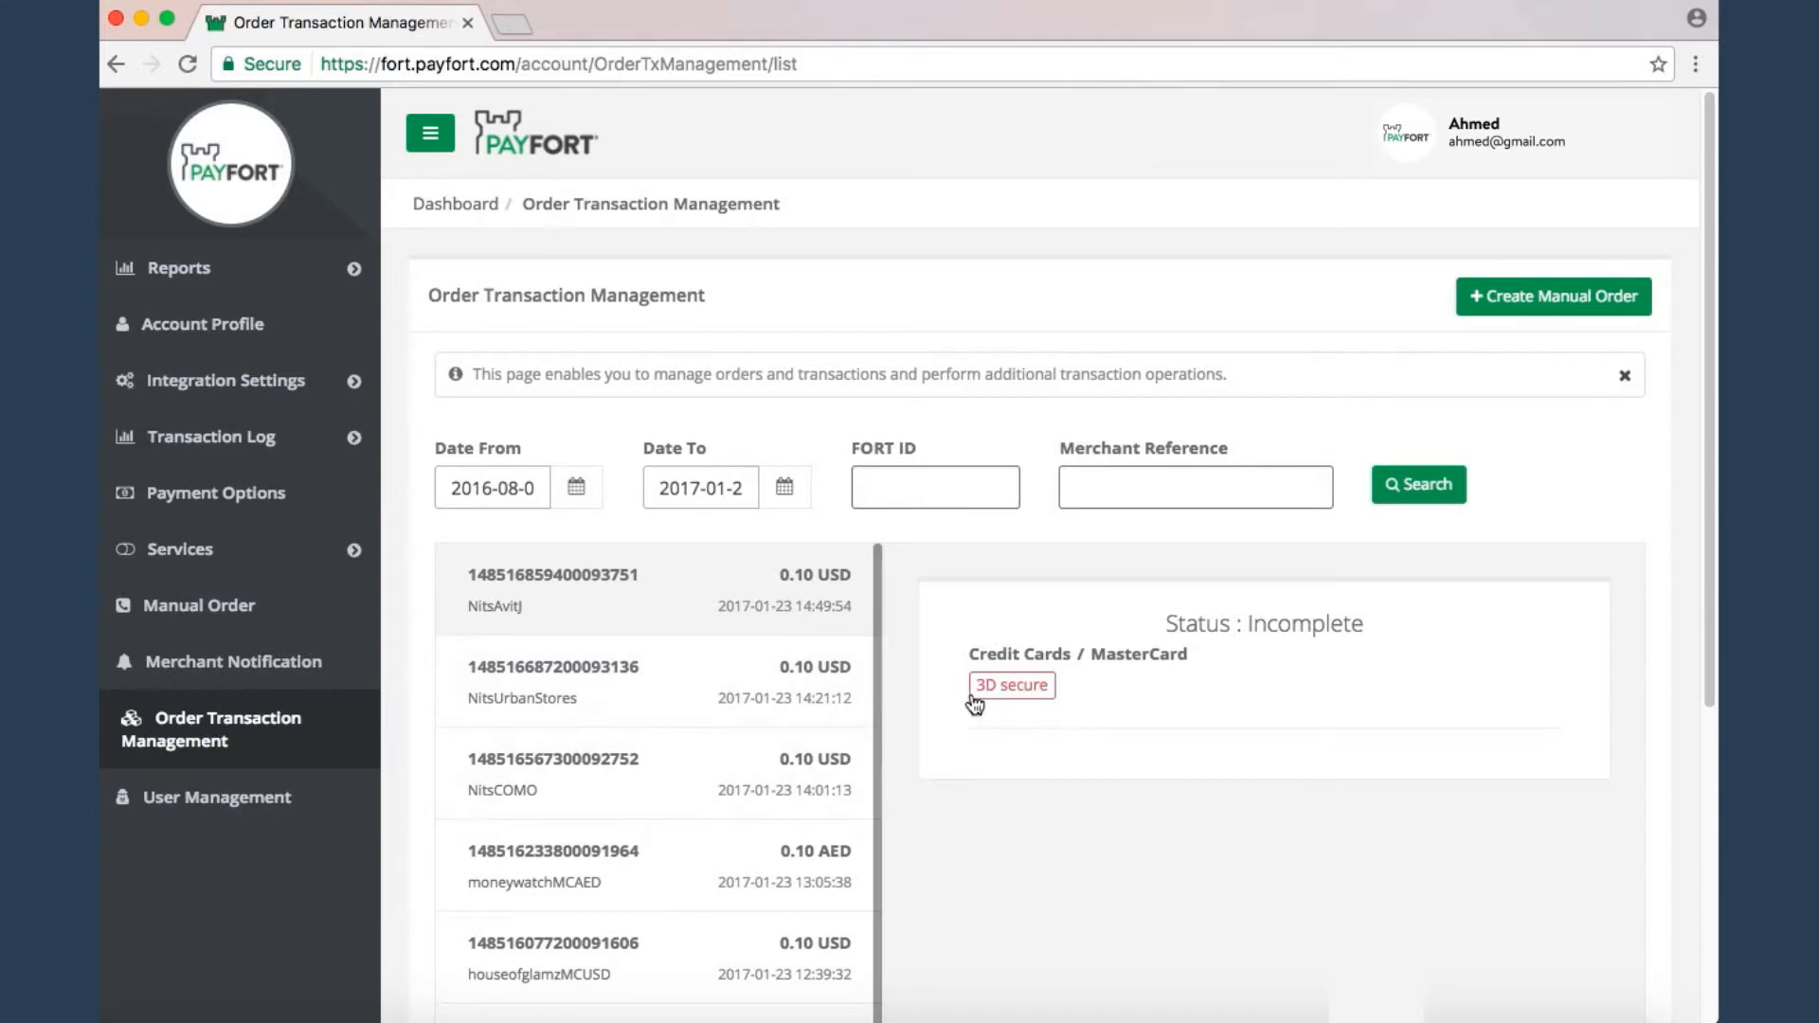
Review the 3D secure service details of the newest order and the fraud service details of the NitsUrbanStores order.
left_click(630, 585)
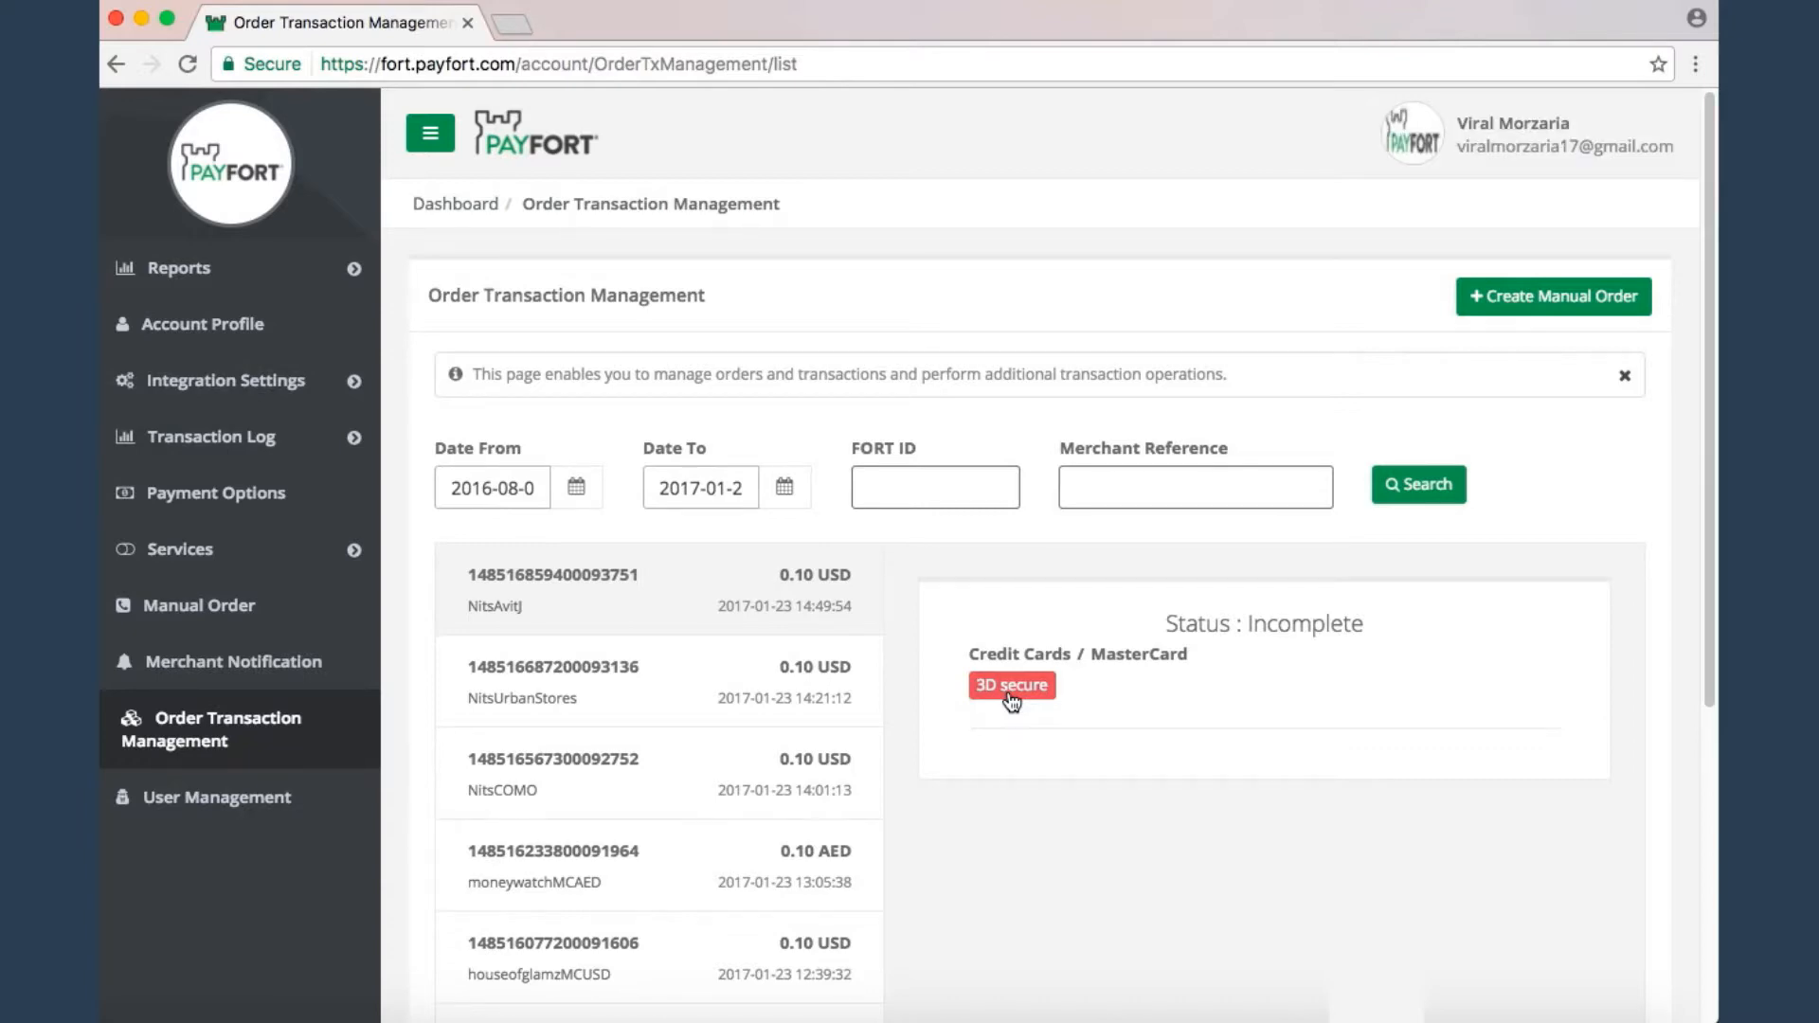
left_click(1010, 697)
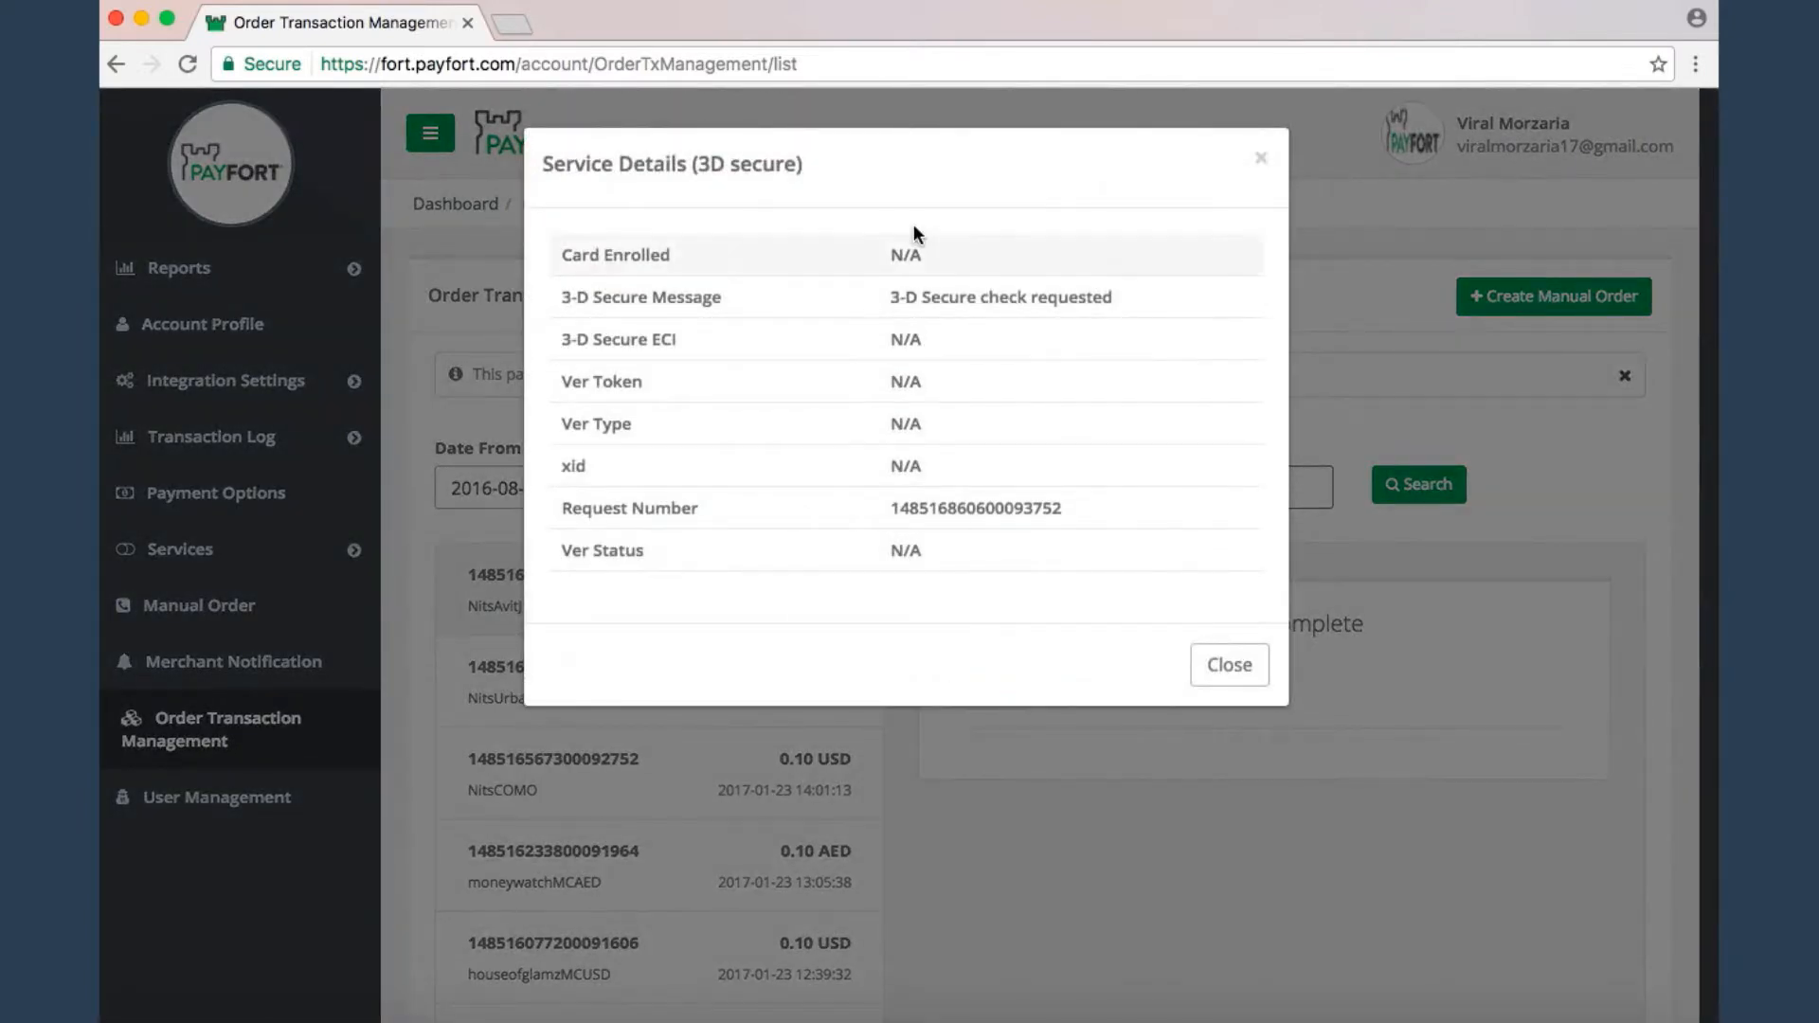
double_click(1070, 302)
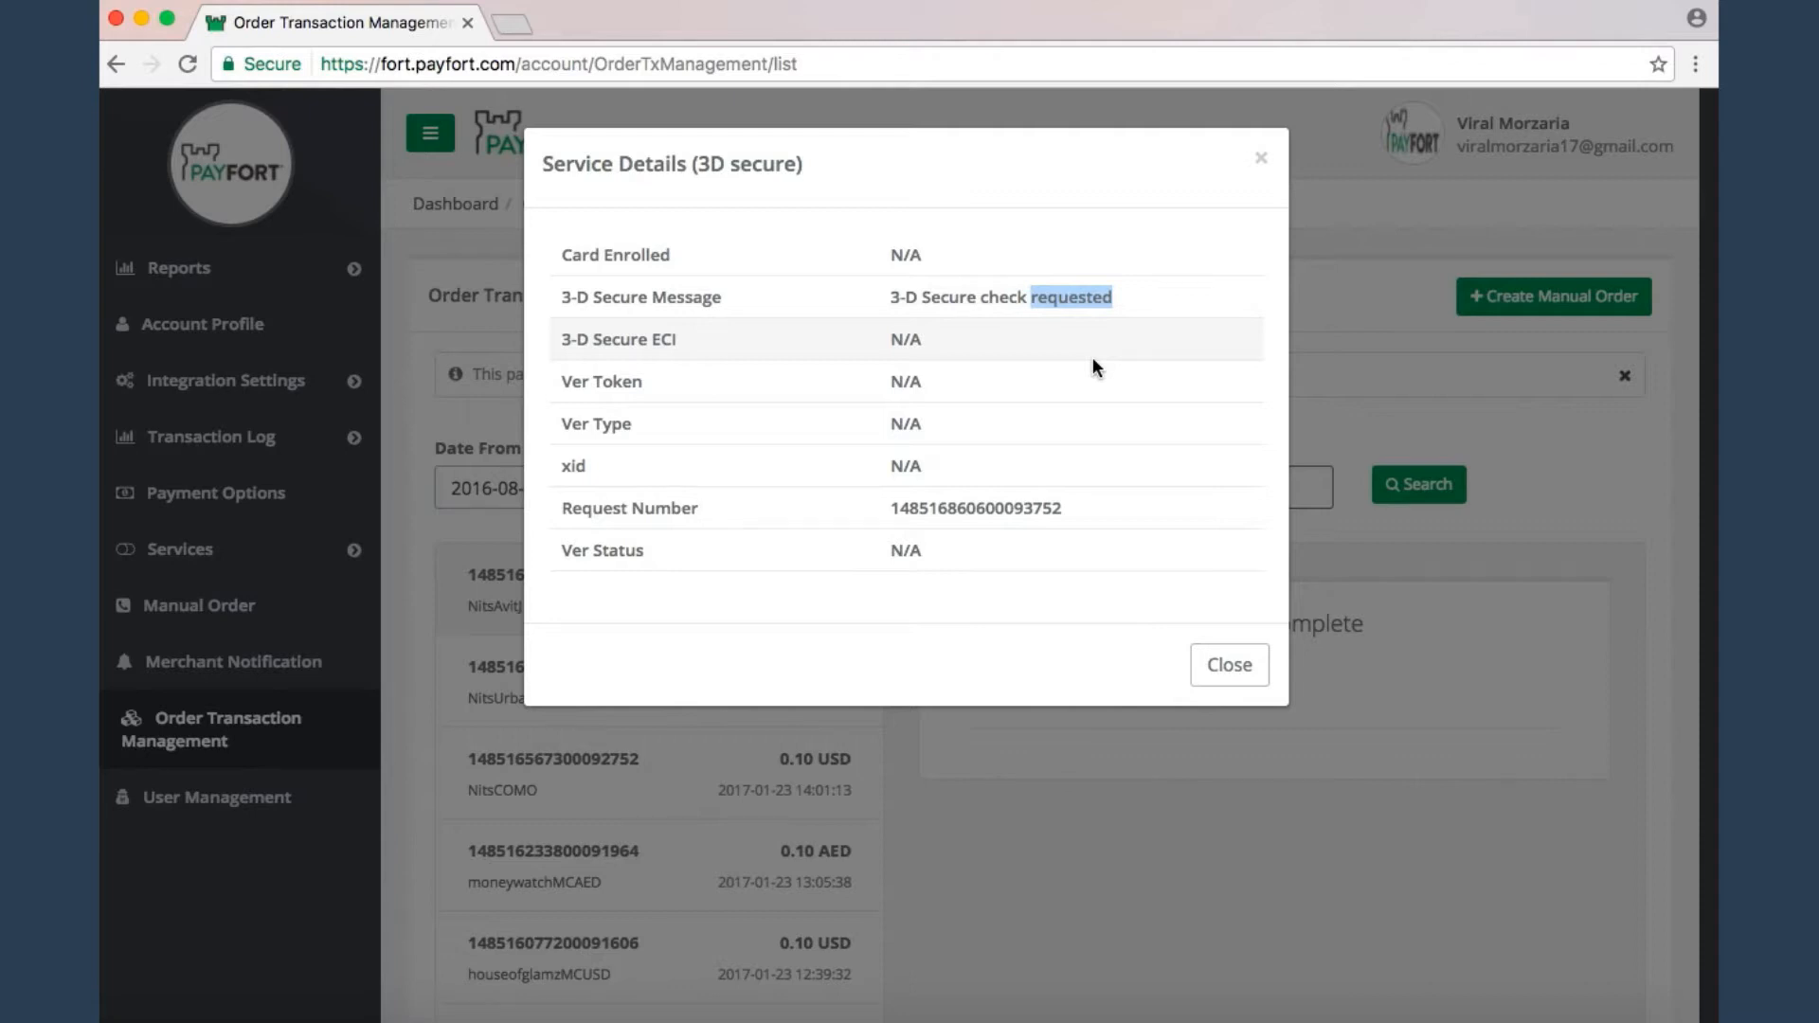
double_click(950, 297)
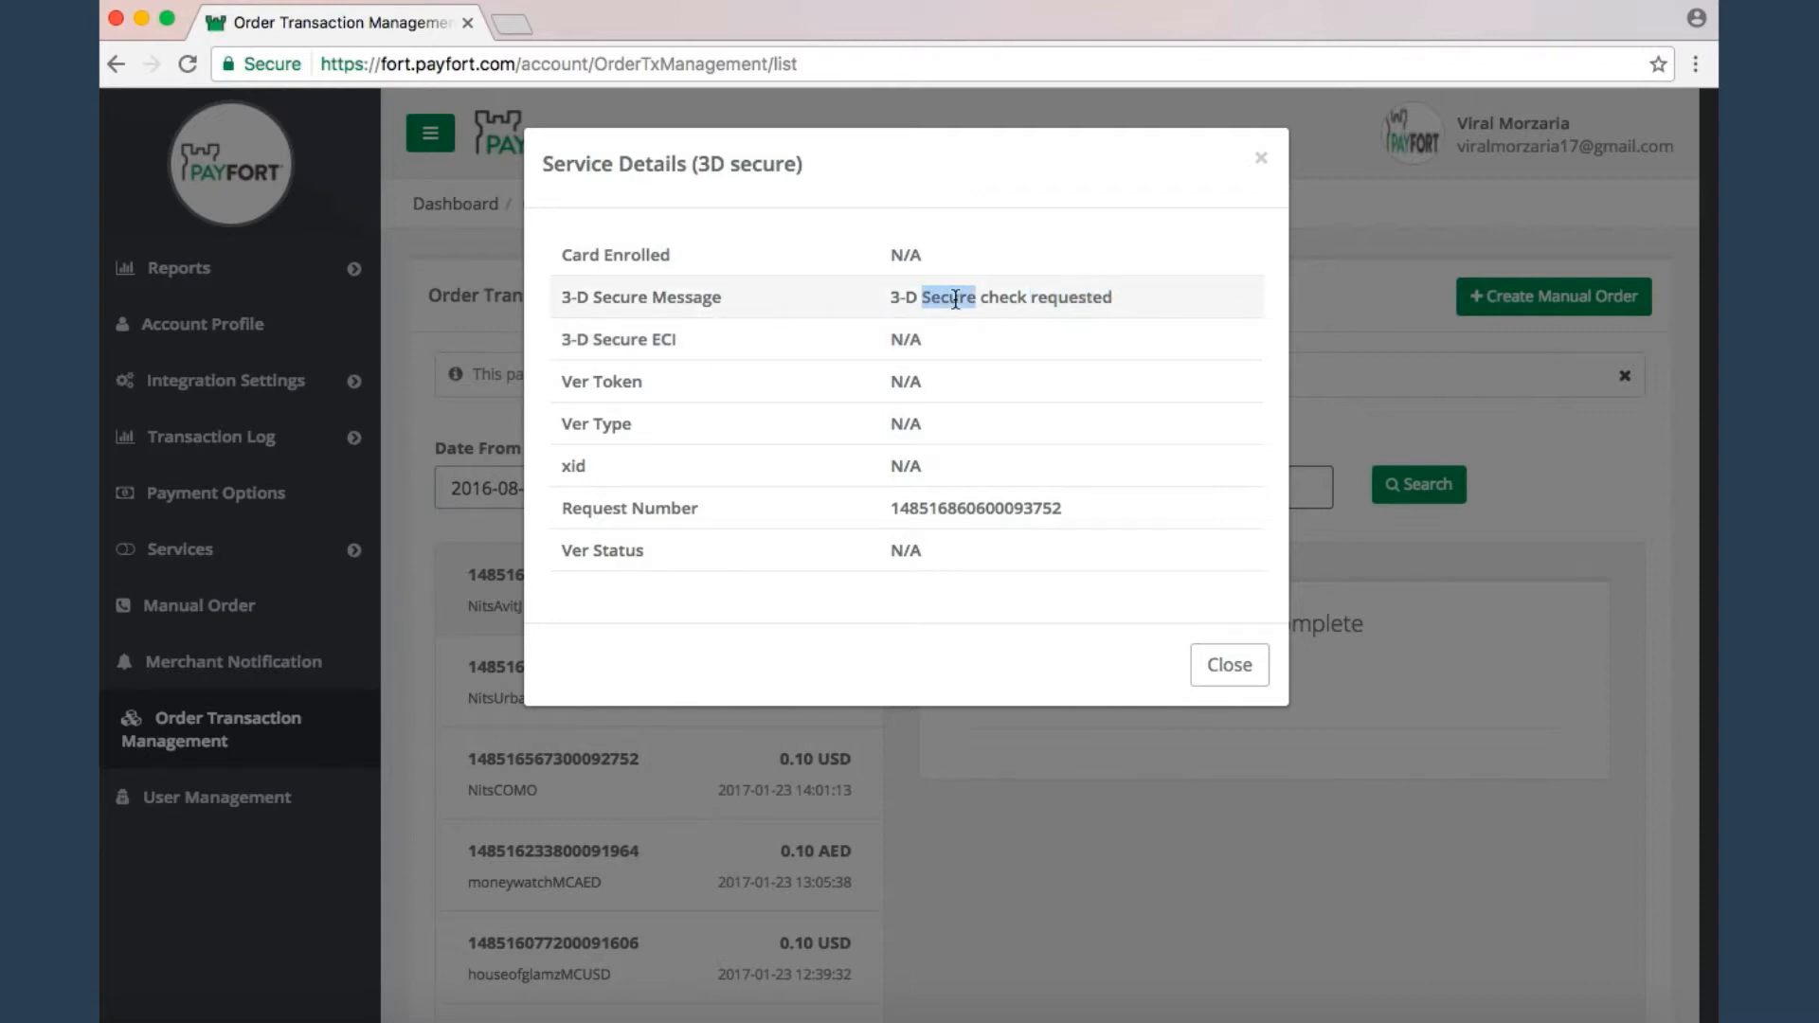
left_click(1230, 666)
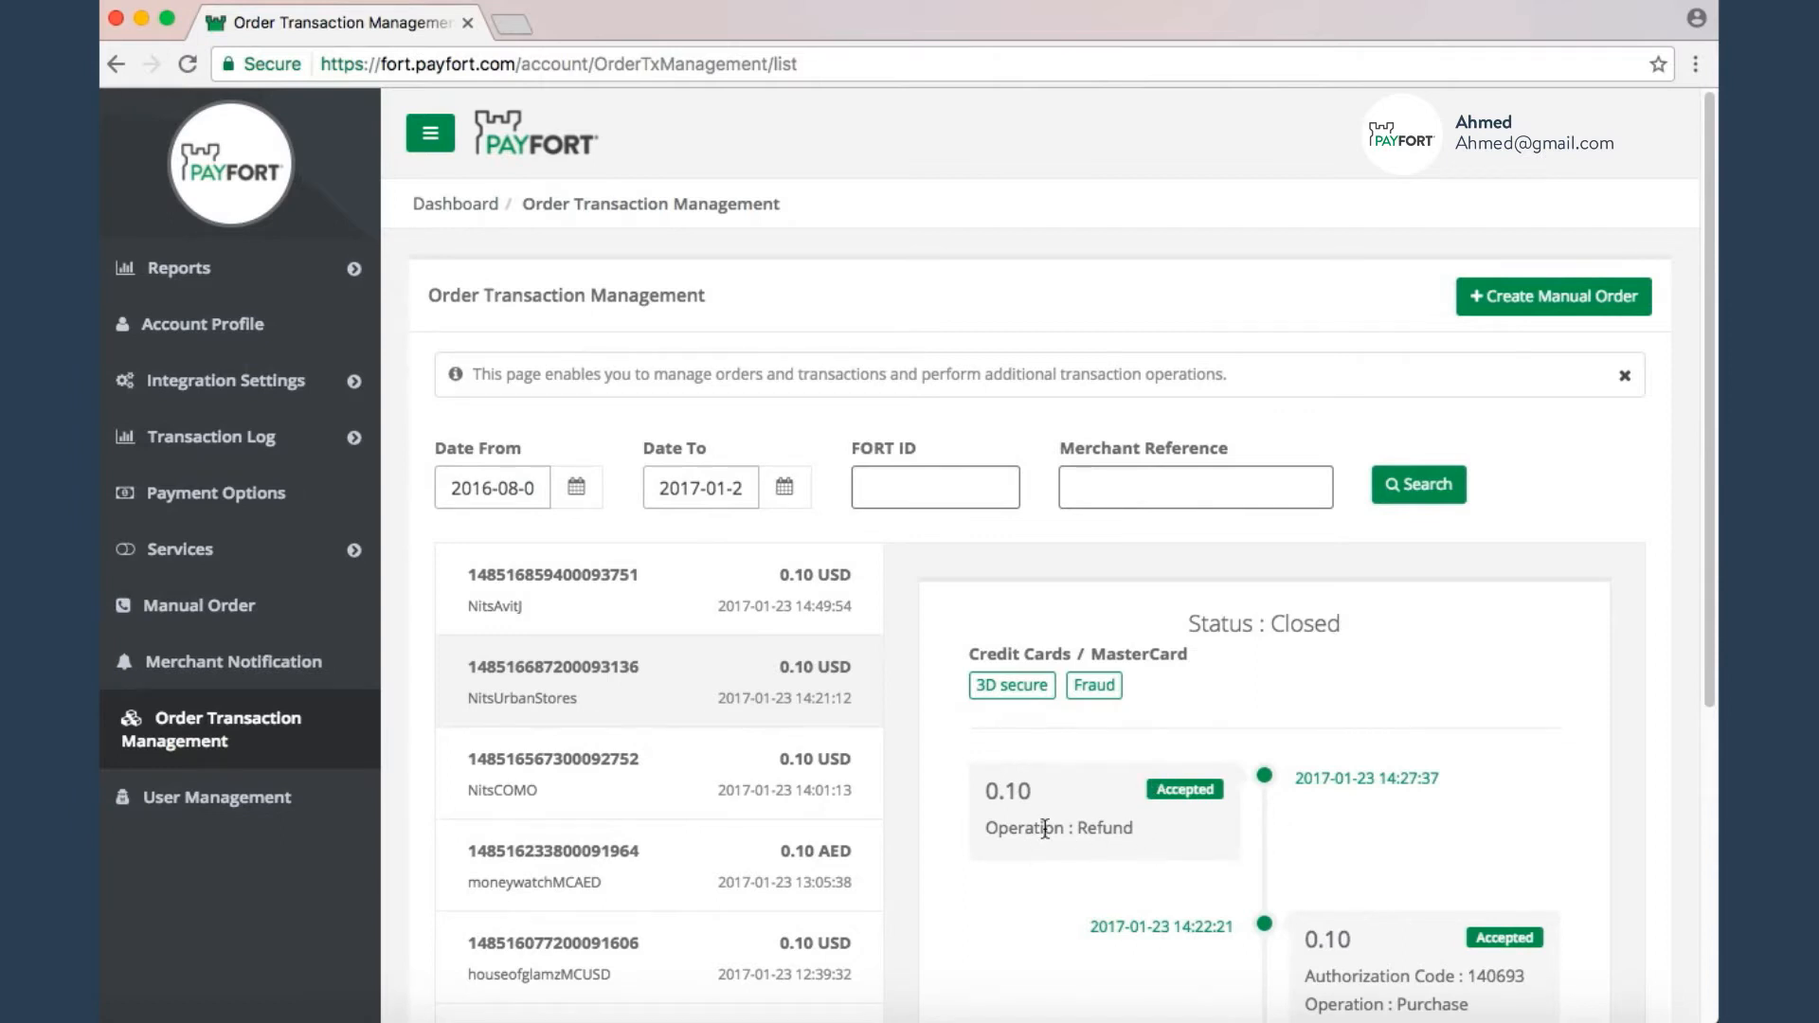
left_click(1097, 685)
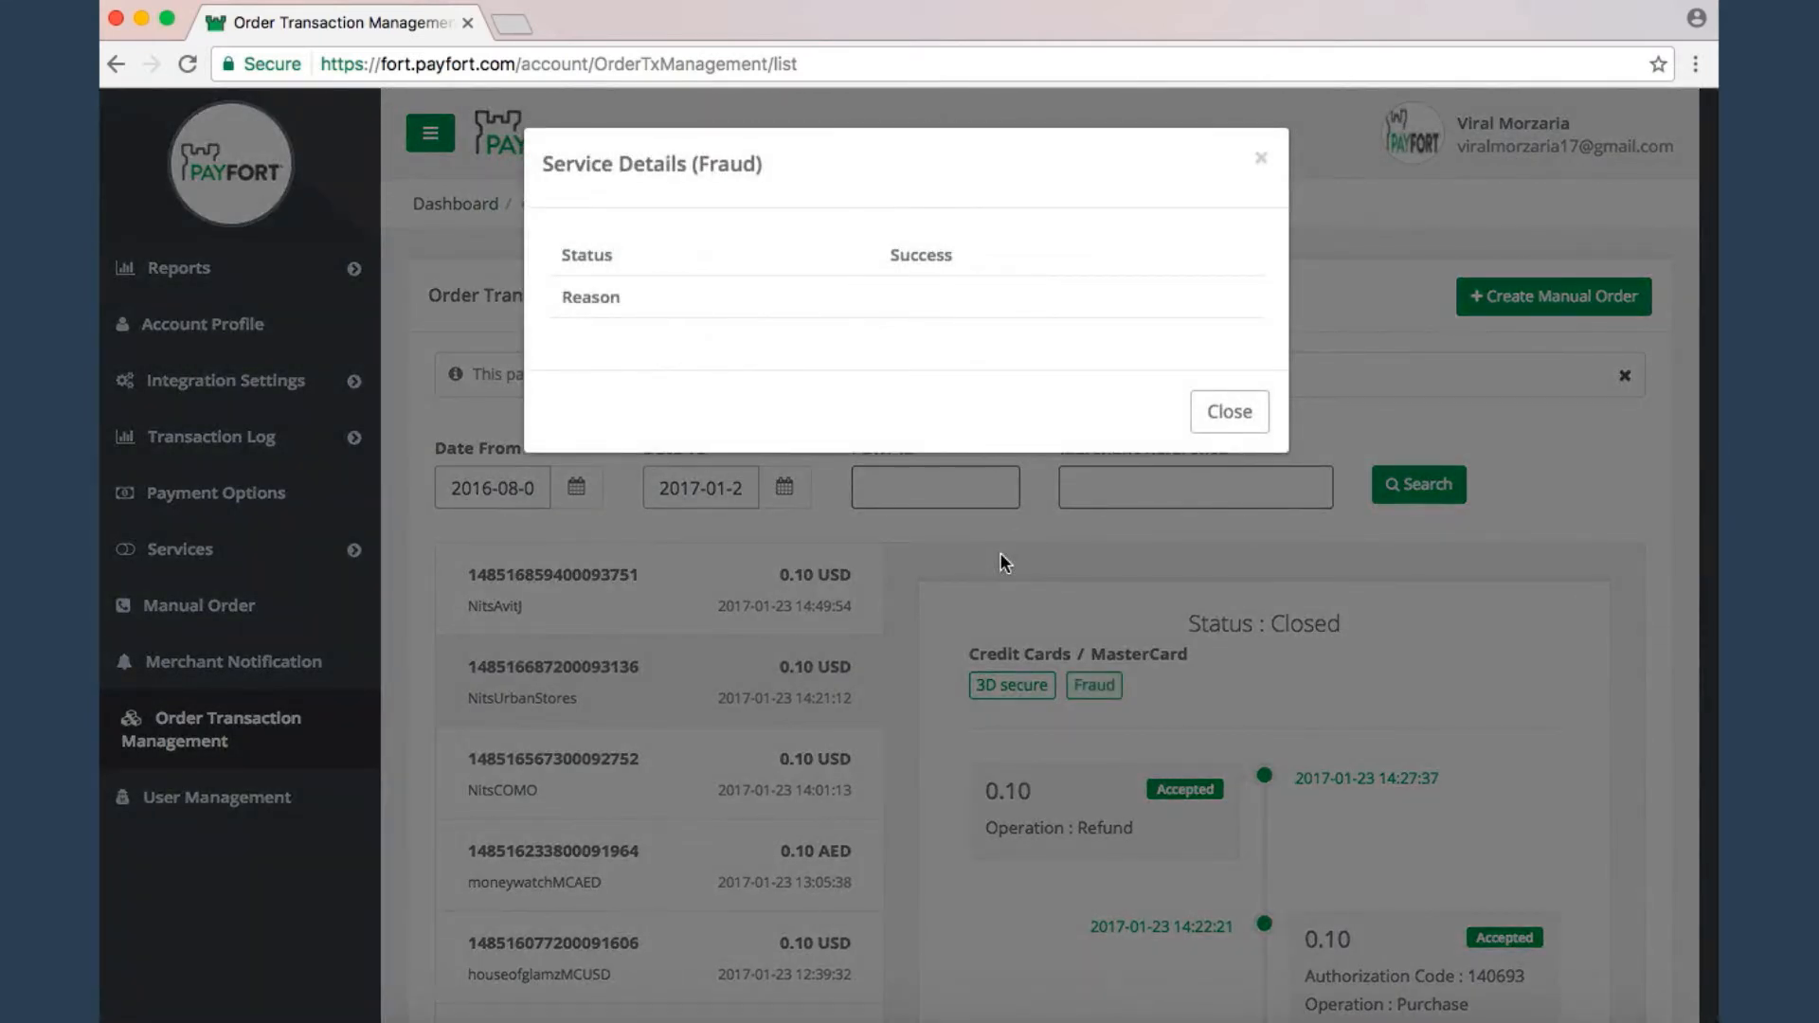
left_click(1230, 424)
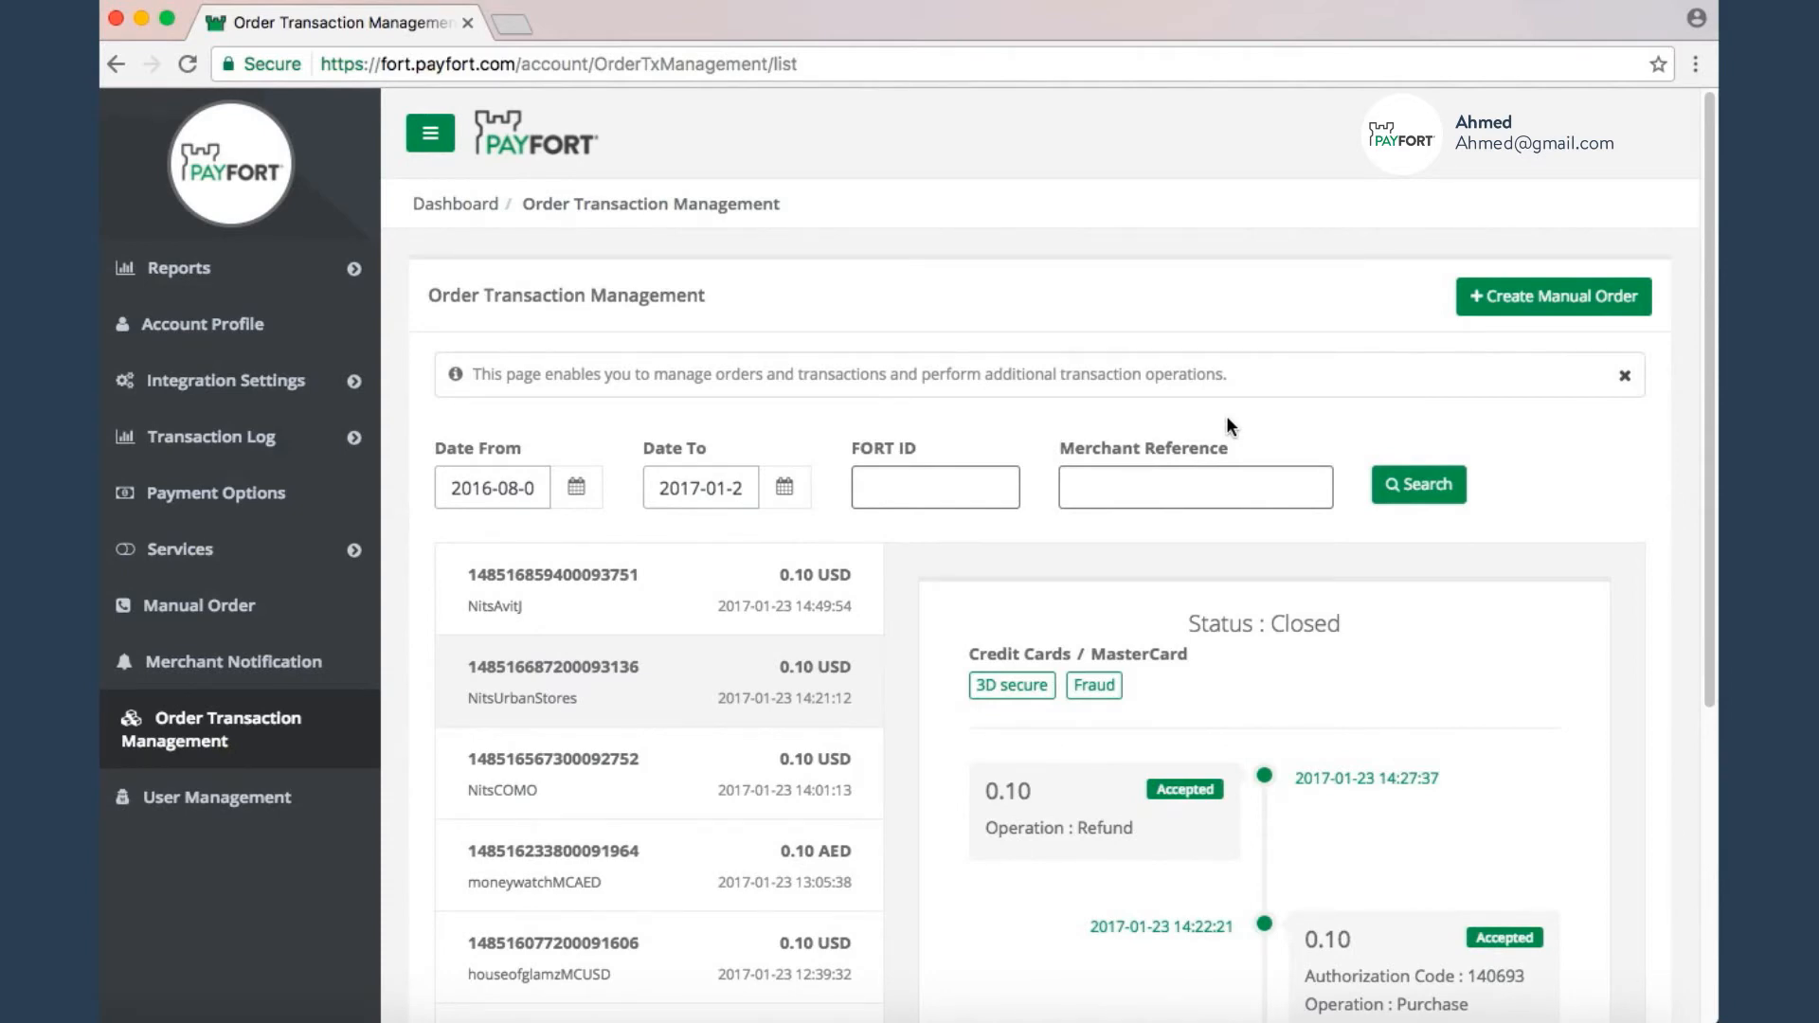
Try to refund 0.1 USD on the houseofglamzMCUSD order, and cancel the refund request.
scroll(629, 622, "down", 3)
left_click(630, 621)
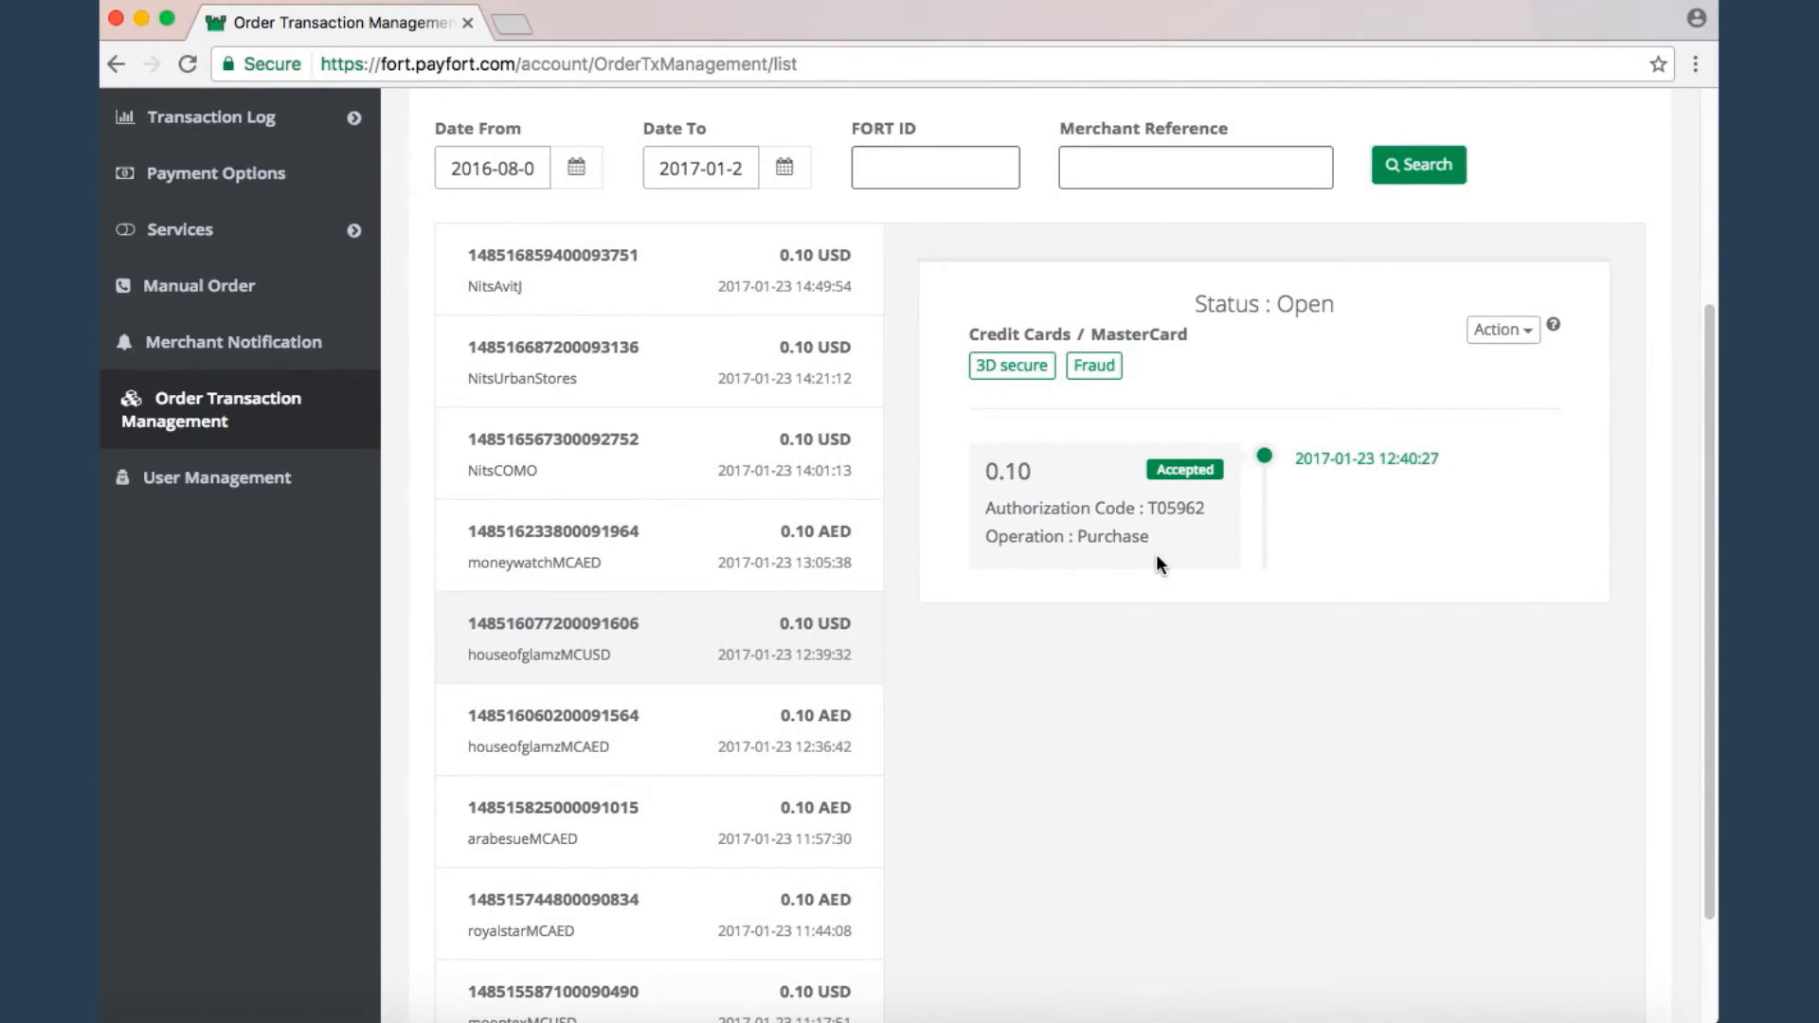
left_click(1500, 331)
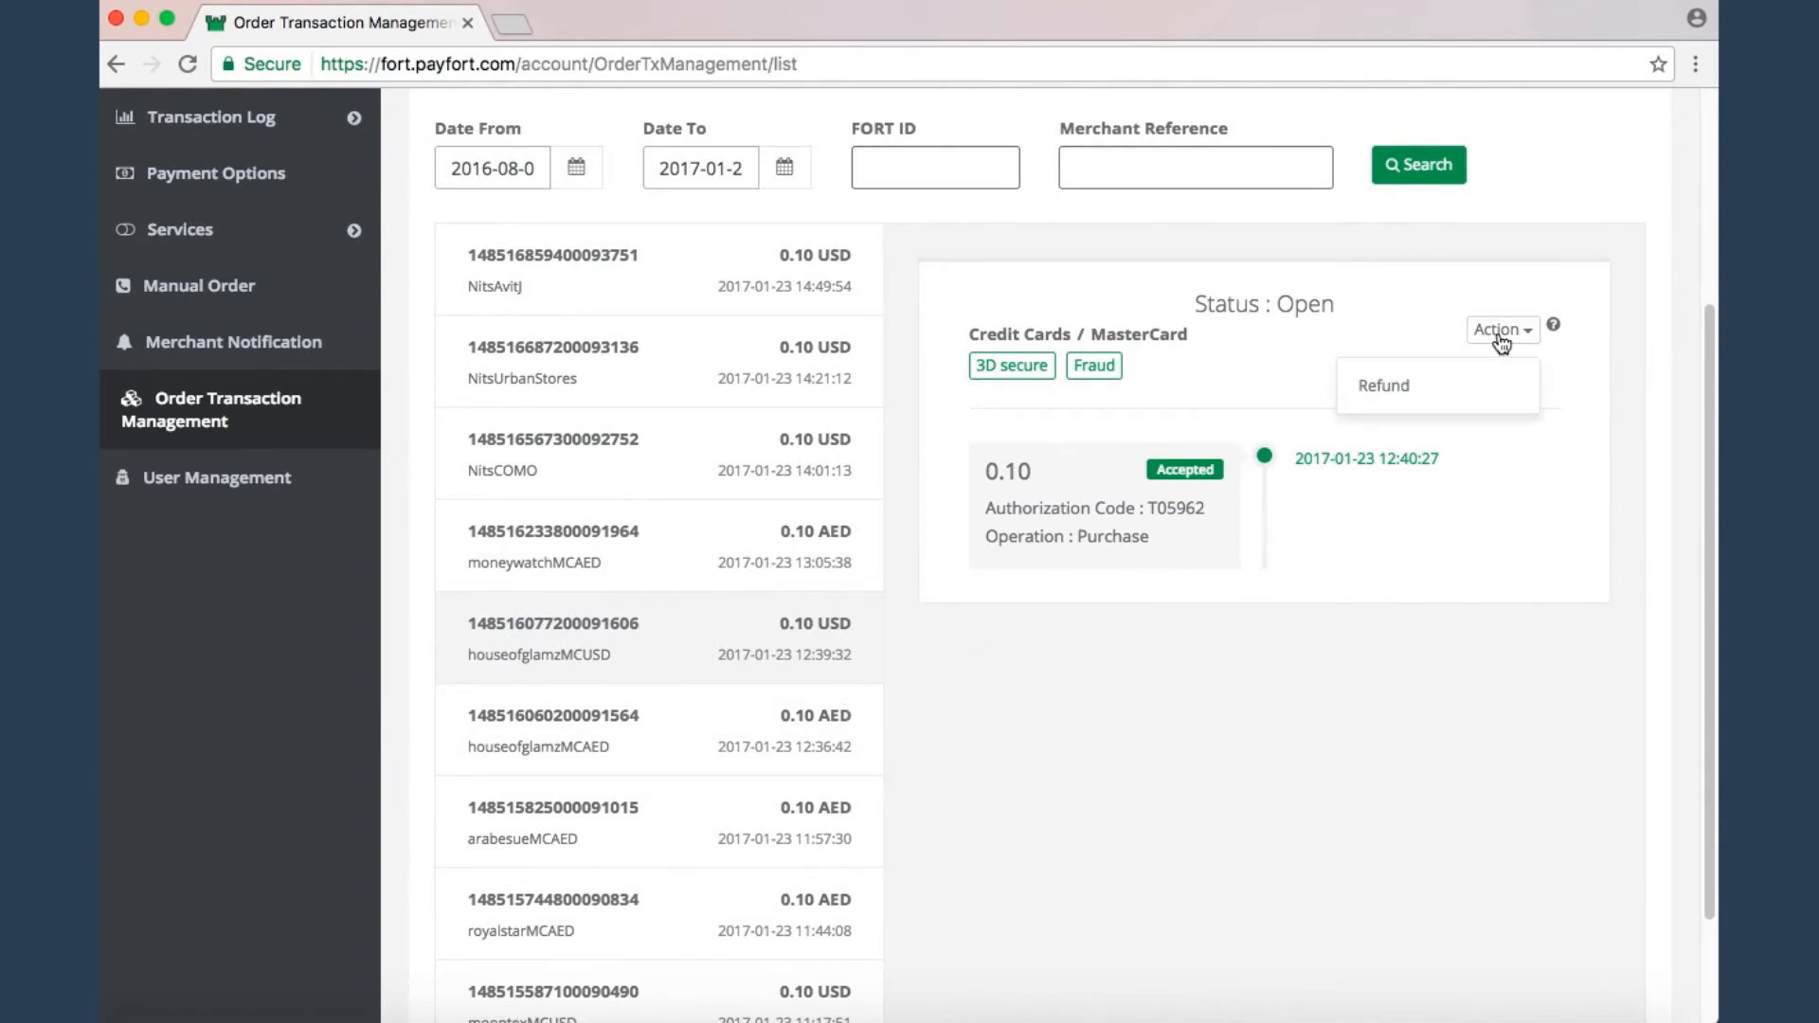
left_click(1419, 396)
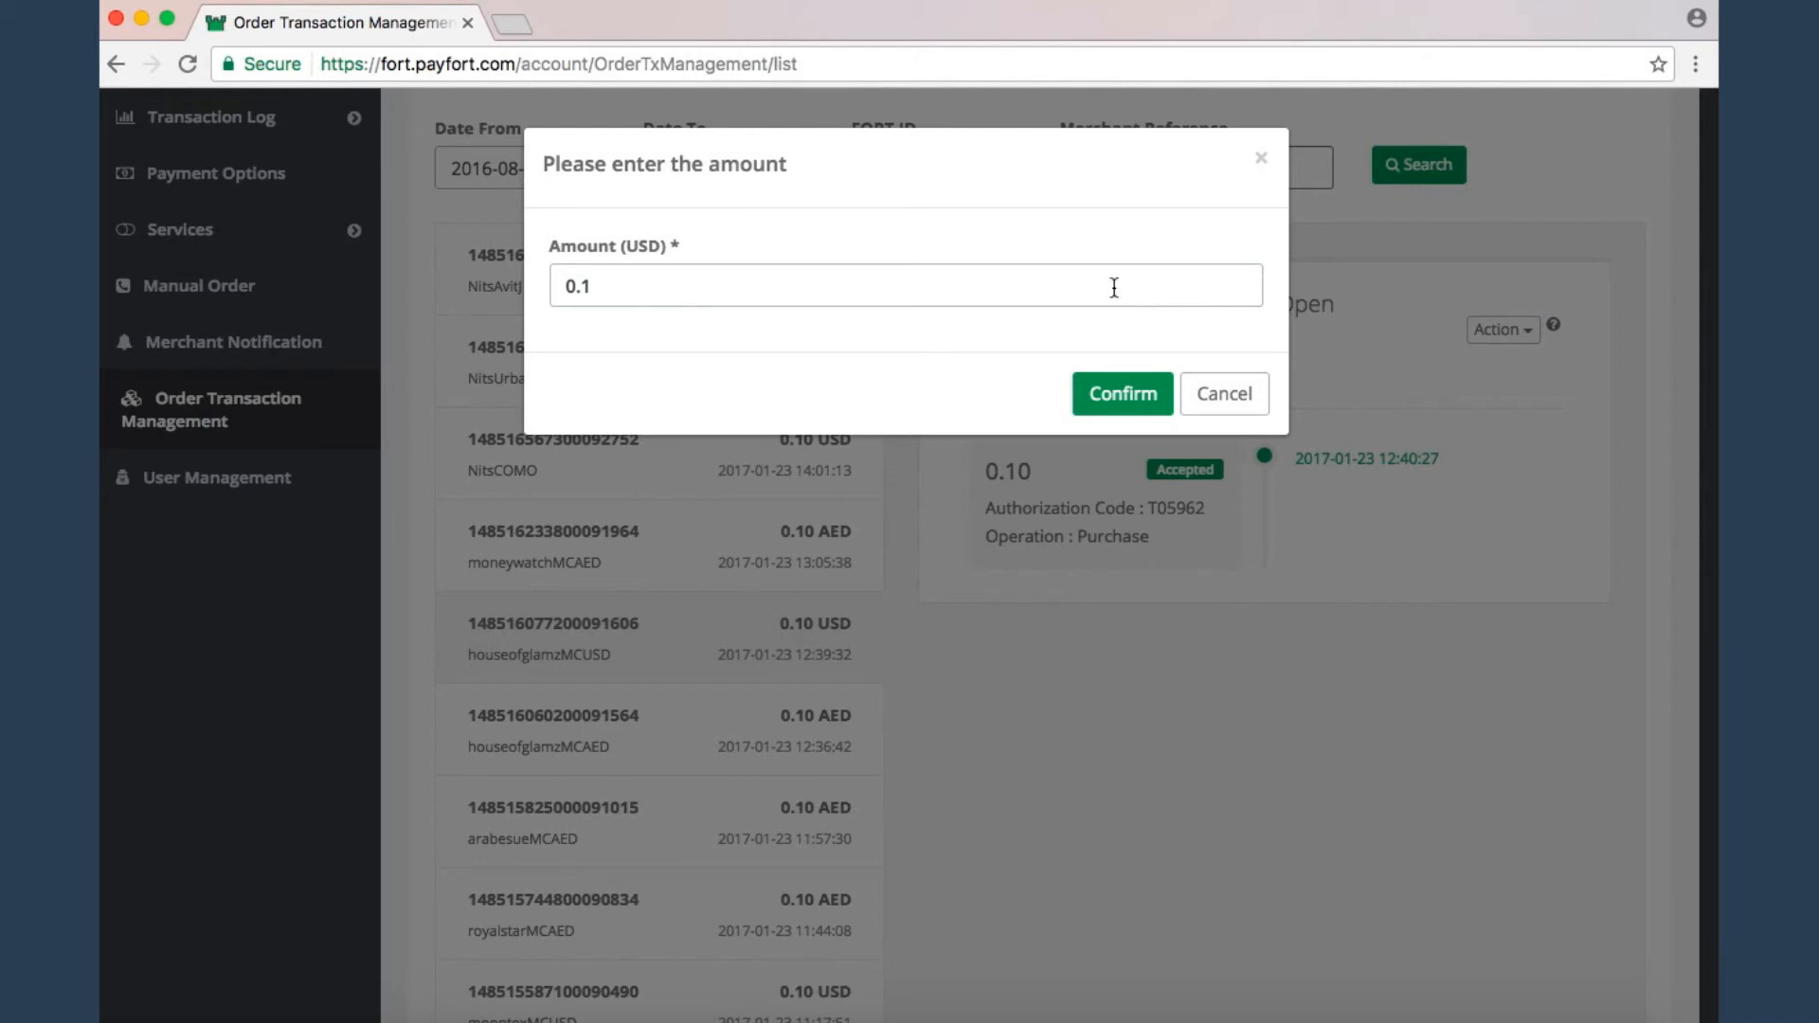
left_click(812, 279)
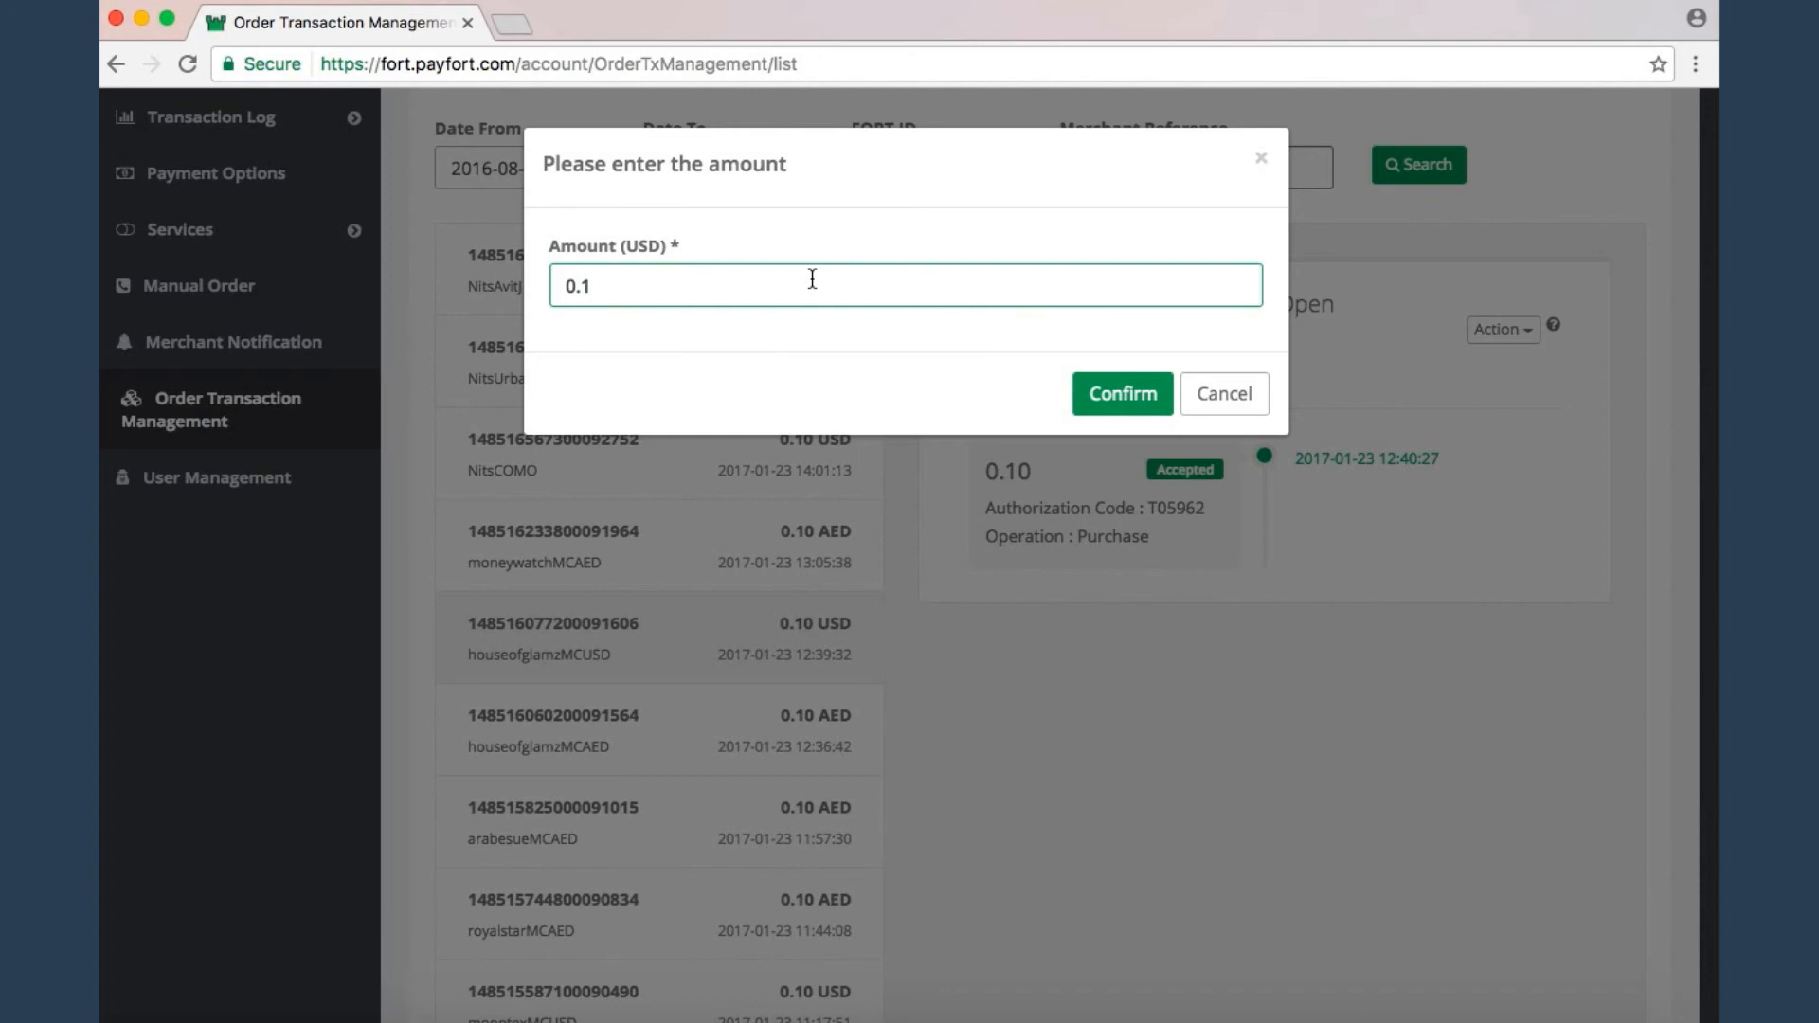
key("super+a")
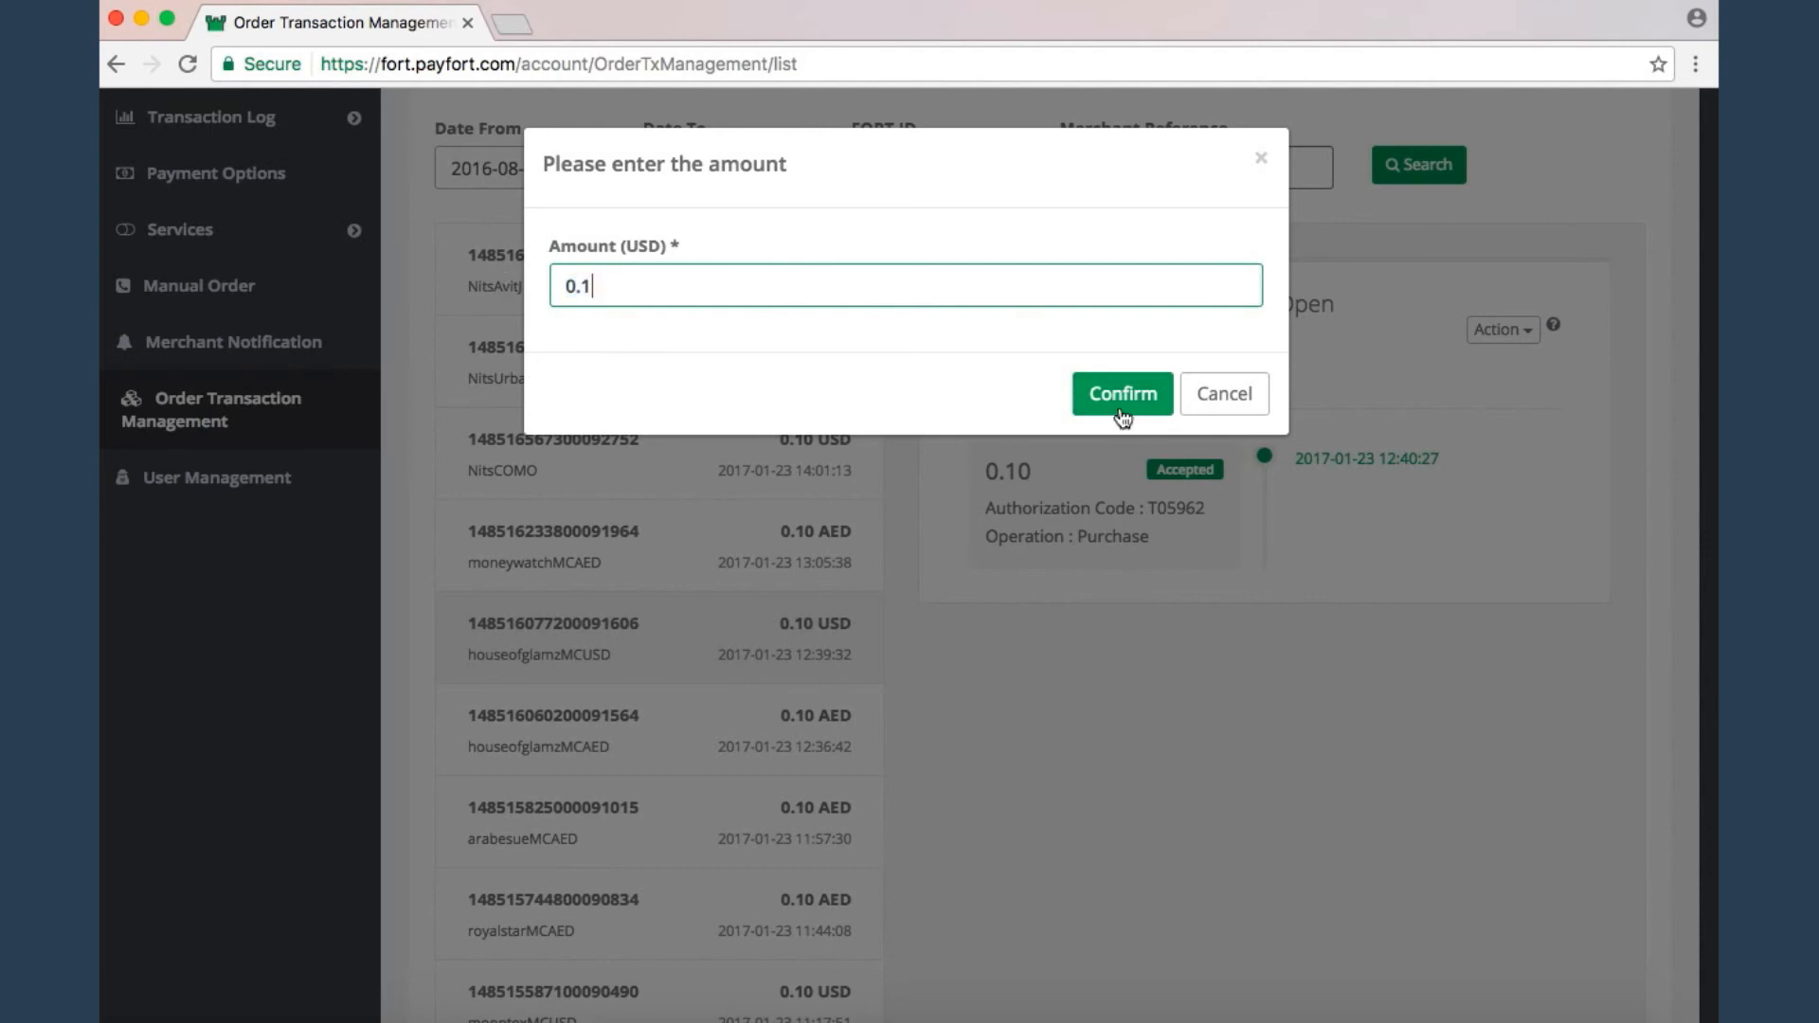
left_click(1120, 411)
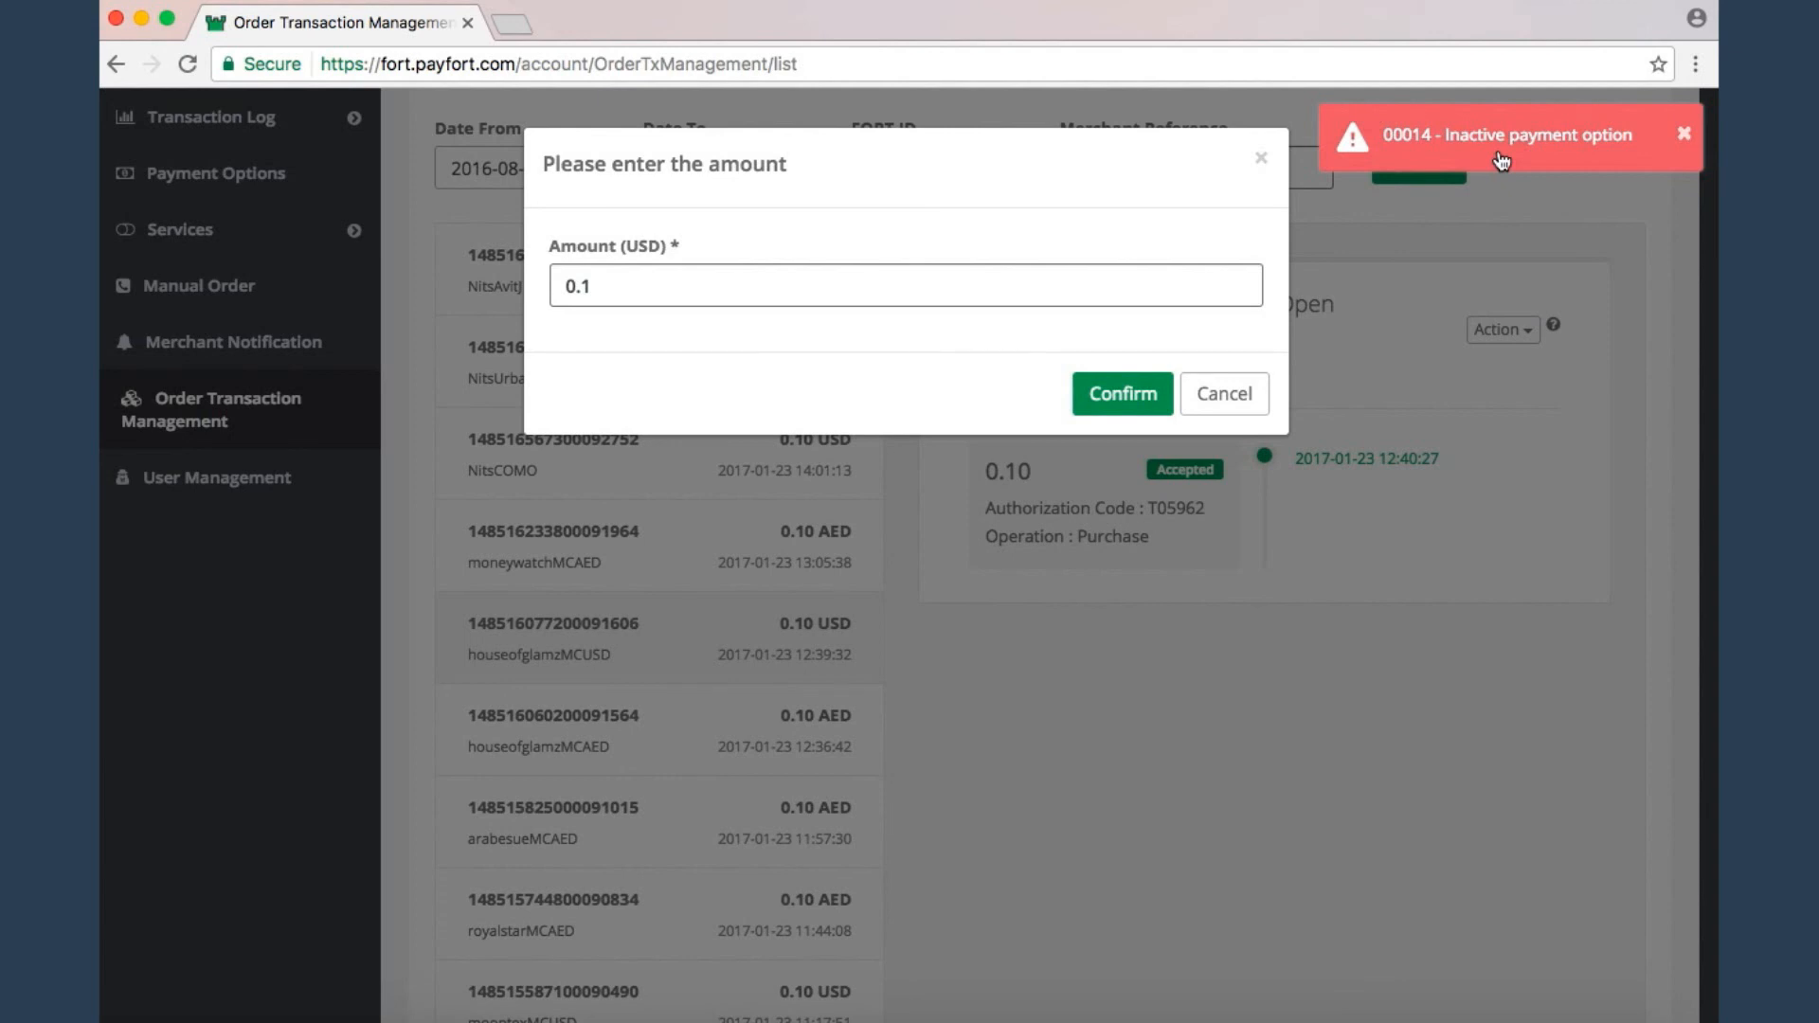
left_click(1217, 394)
left_click(1664, 138)
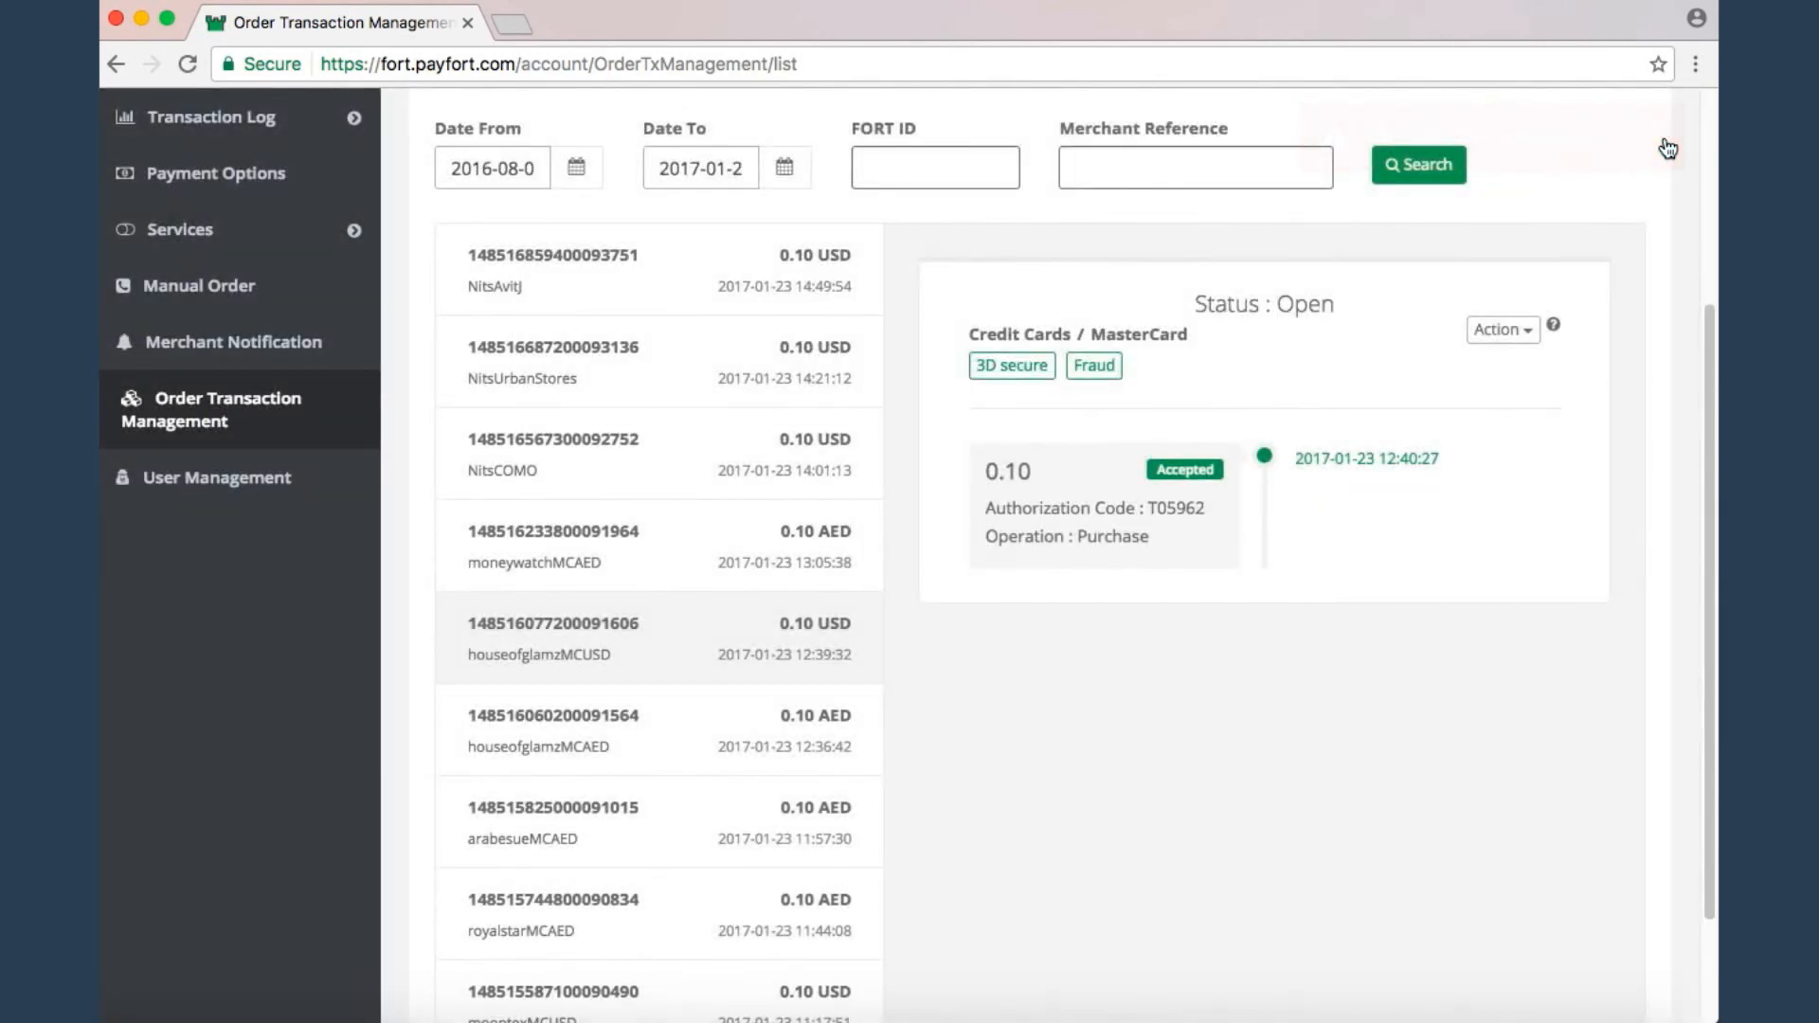